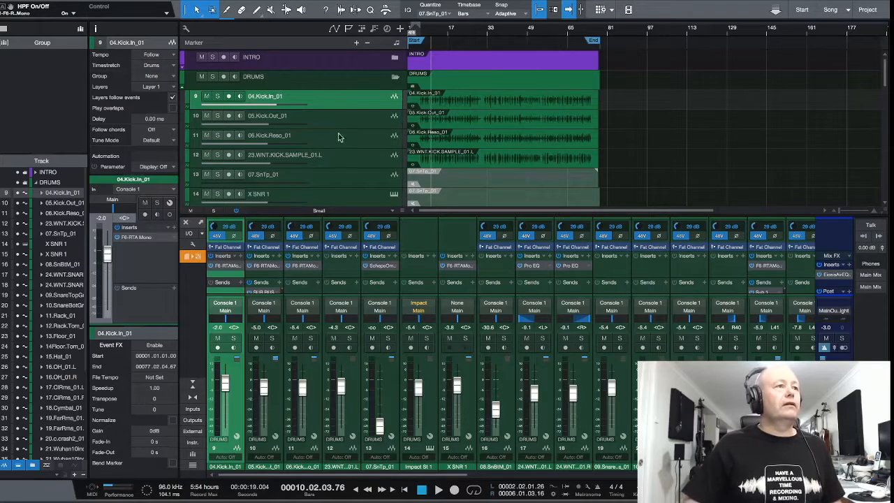
Step: Open the F6-RTA equalizer on 04.Kick.In_01 and examine its high-pass filter, band 3 and band 5 settings
left_click(138, 240)
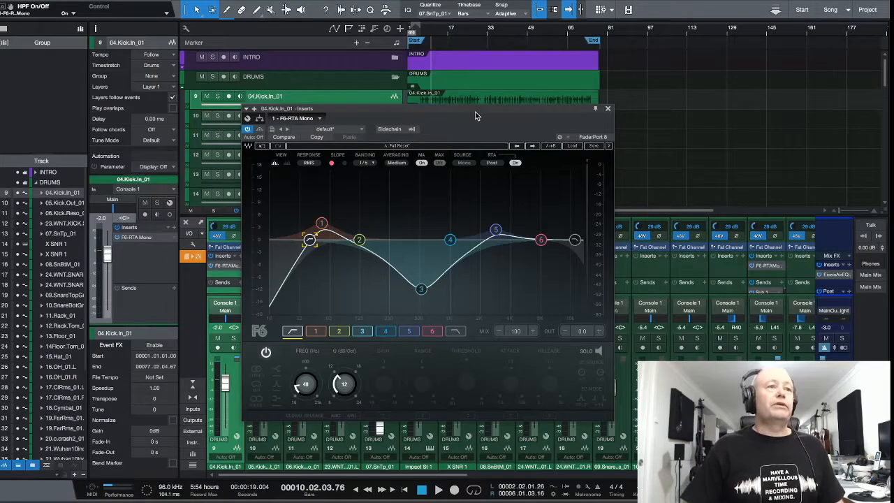
left_click_drag(474, 112, 488, 104)
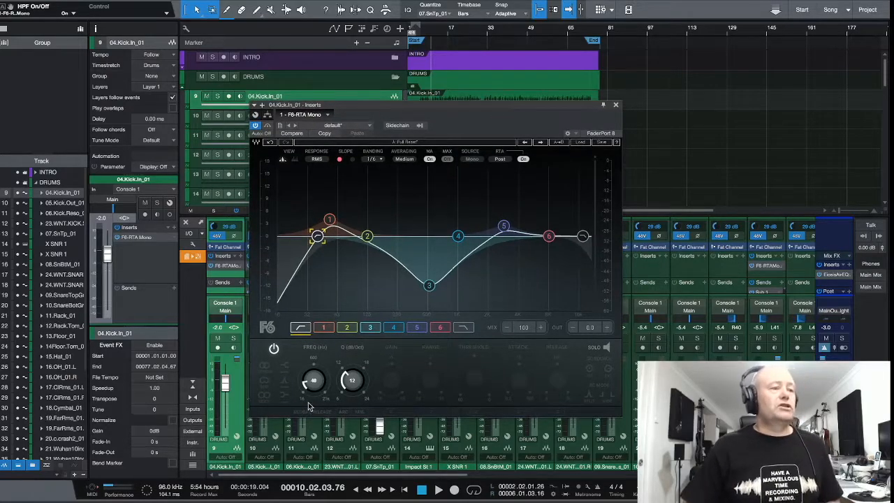
left_click_drag(452, 100, 453, 98)
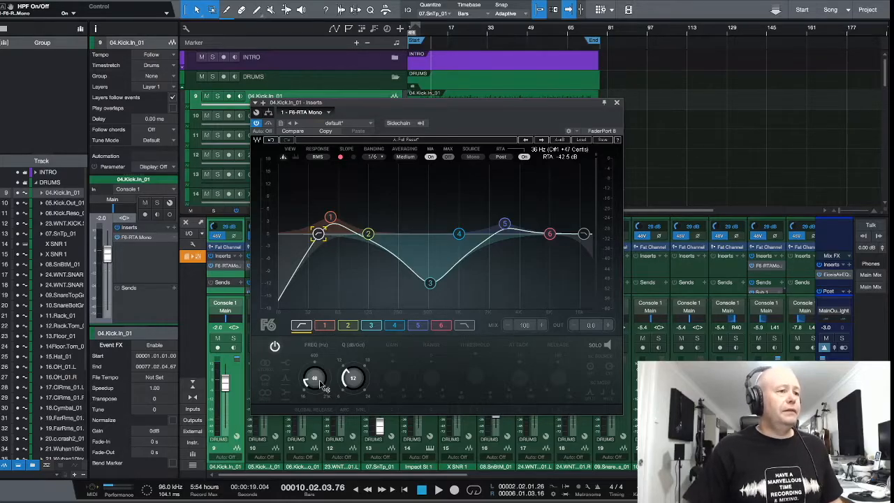
left_click(431, 283)
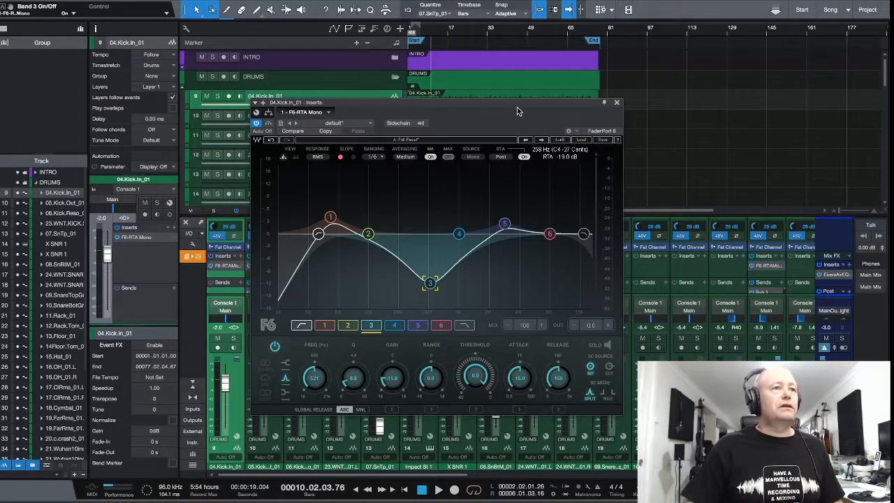
left_click_drag(517, 104, 518, 103)
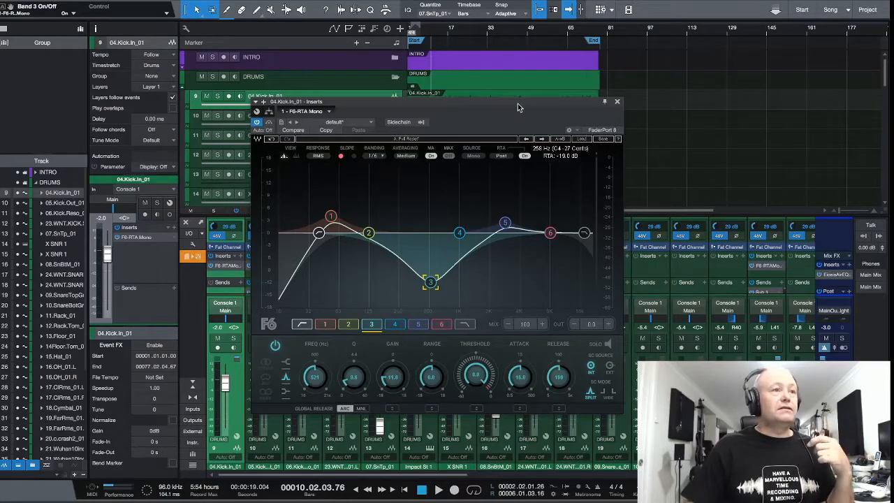
left_click_drag(518, 103, 516, 104)
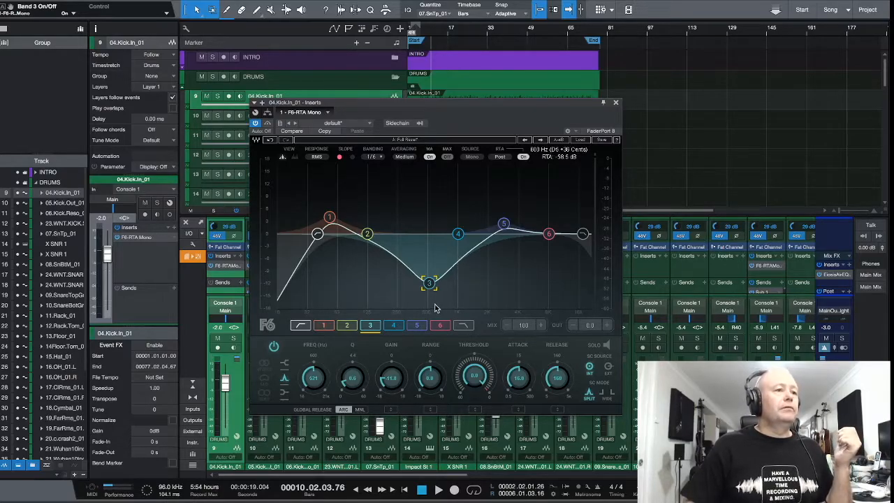
left_click(504, 226)
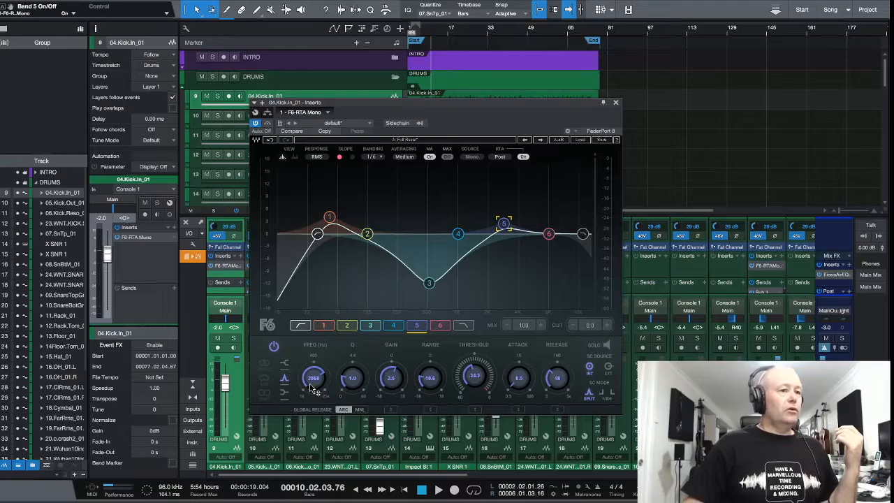
Step: Audition 04.Kick.In_01 in solo while toggling its equalizer, and check the band 1 settings before closing it
key("space")
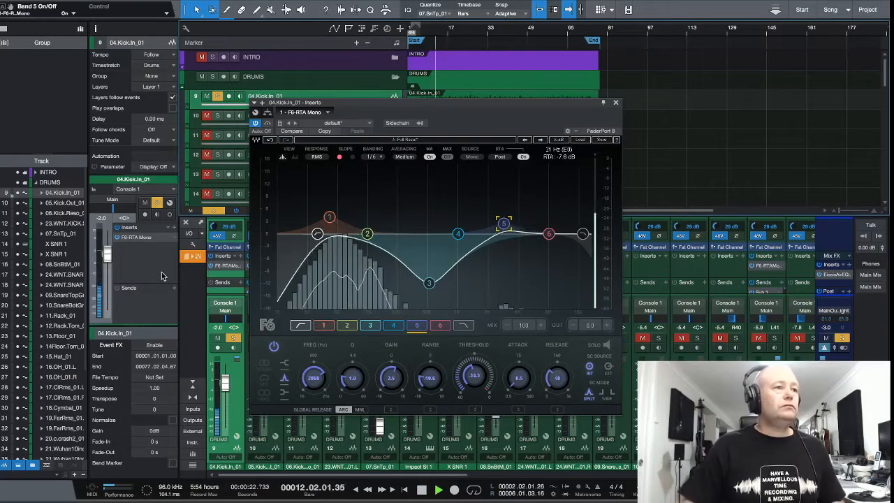
left_click(257, 124)
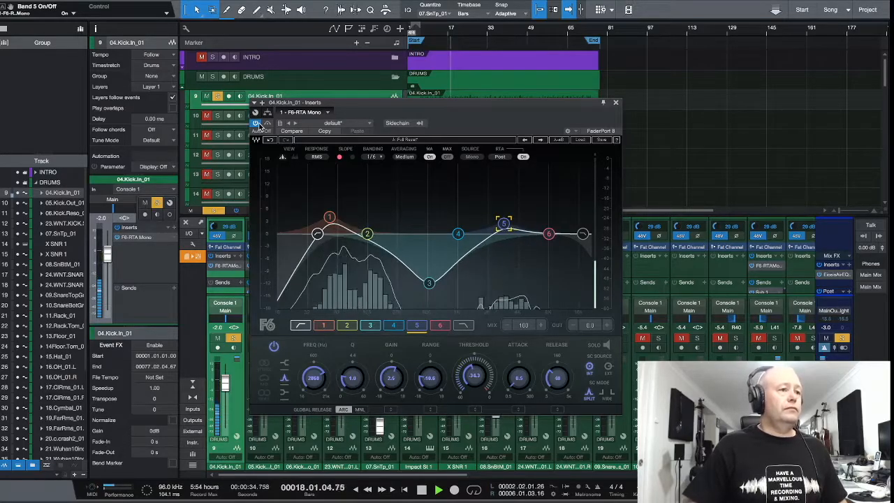
key("space")
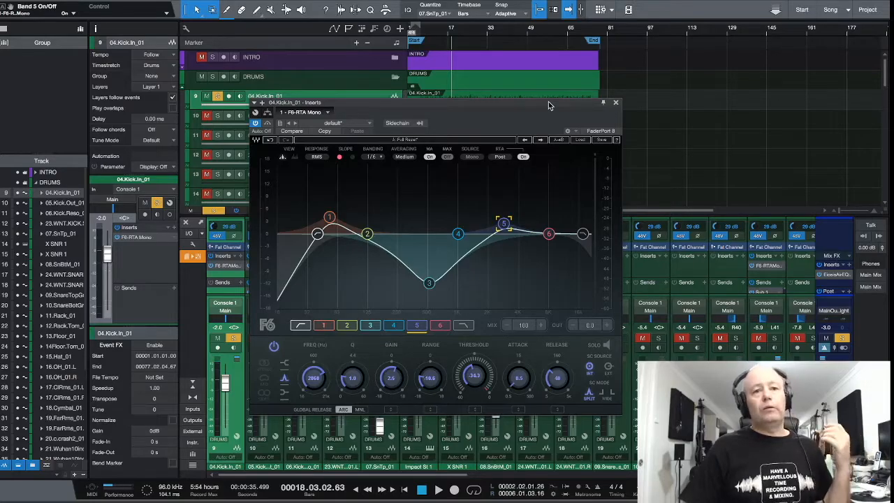
left_click(331, 221)
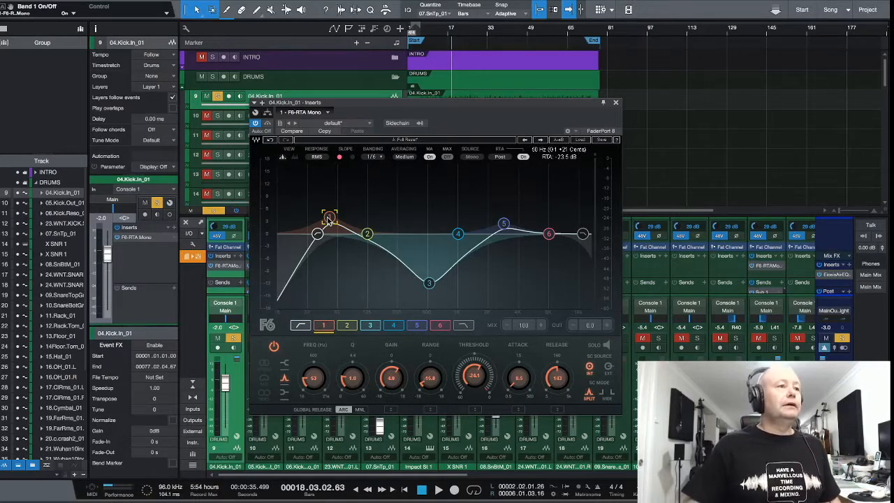
left_click(616, 103)
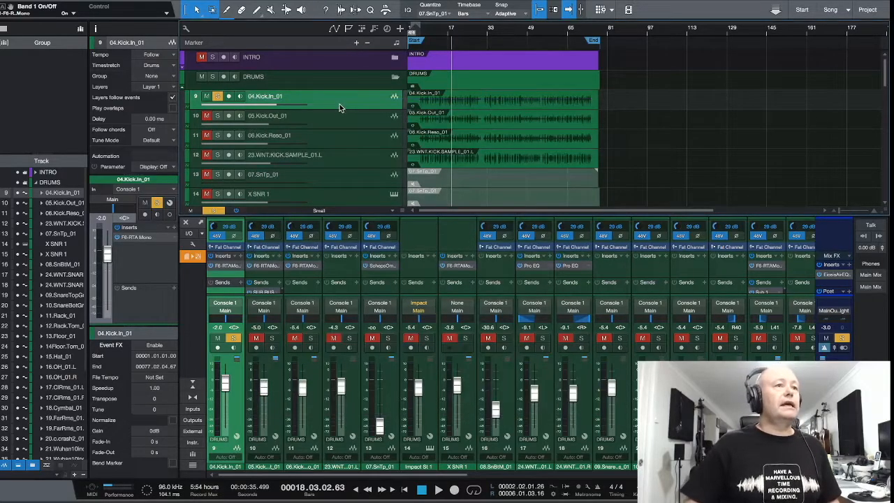
Step: Open the F6-RTA equalizer on 05.Kick.Out_01 and examine its high-pass filter, band 1 and low-pass filter settings
left_click(328, 120)
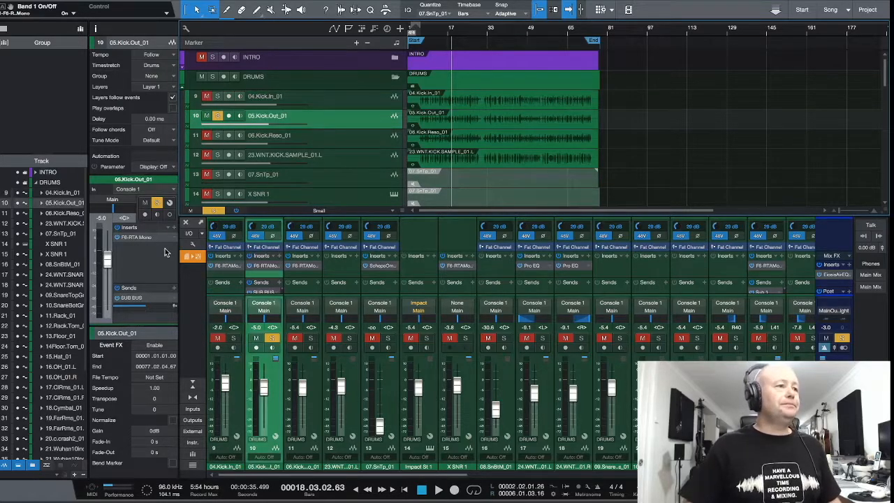
left_click(143, 236)
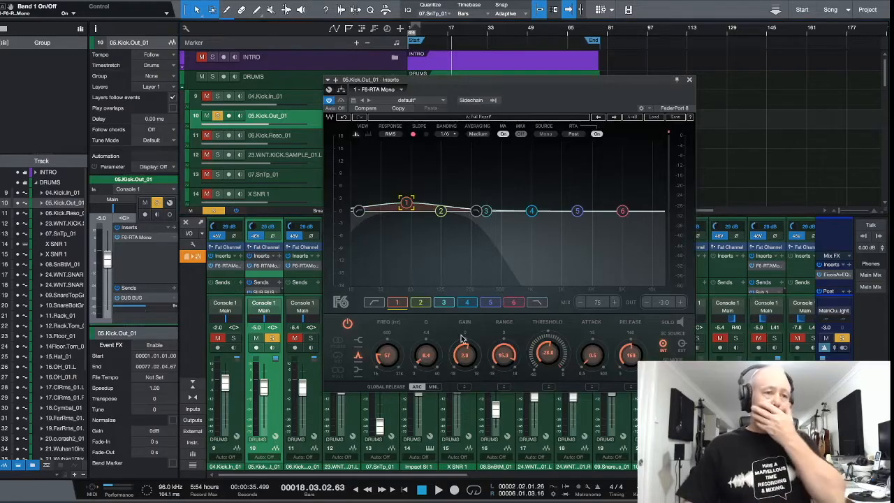
left_click_drag(628, 82, 630, 81)
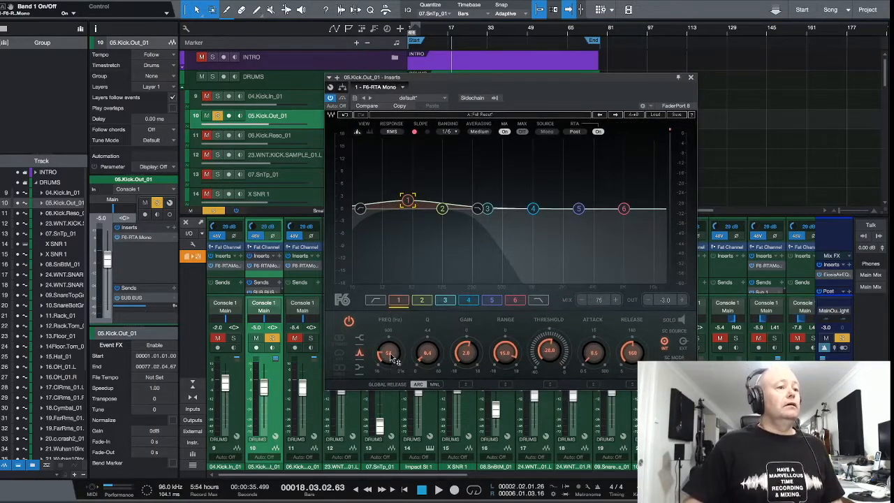
scroll(390, 356, "up", 3)
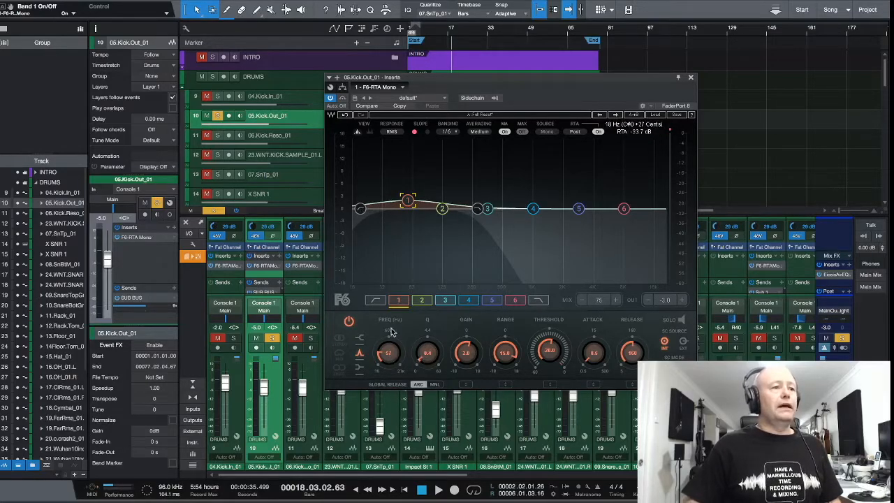
left_click(375, 300)
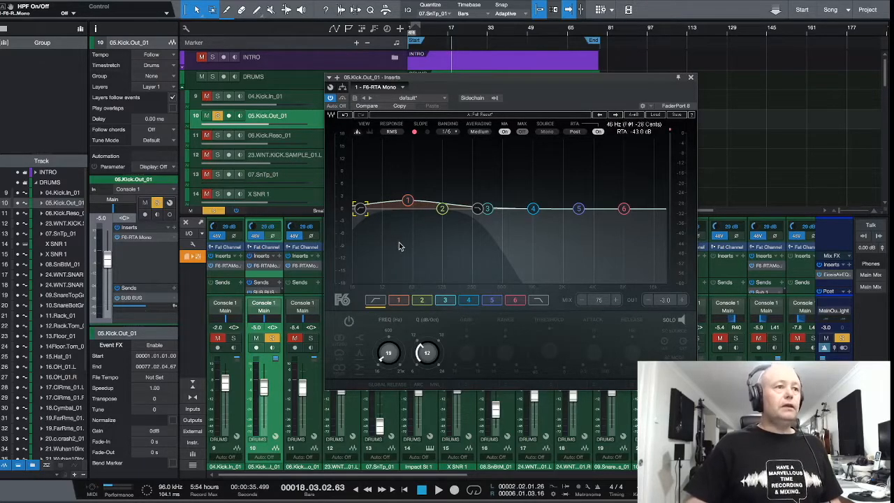
left_click(399, 300)
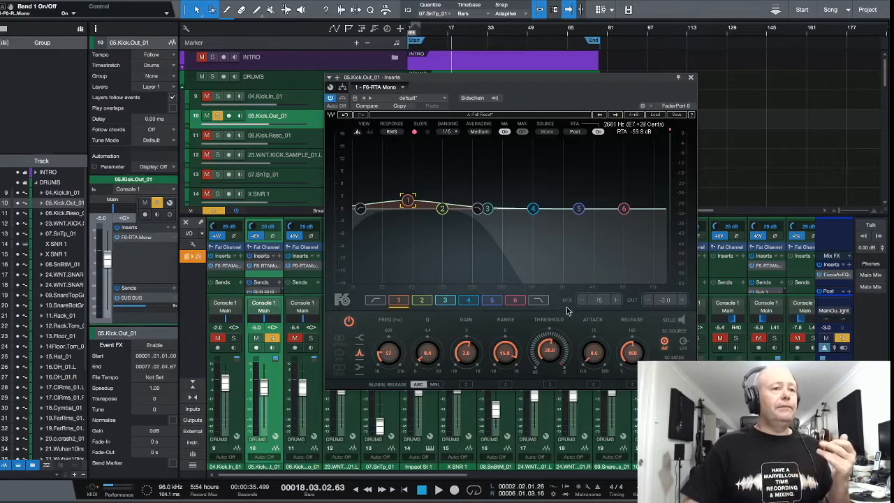
left_click(538, 300)
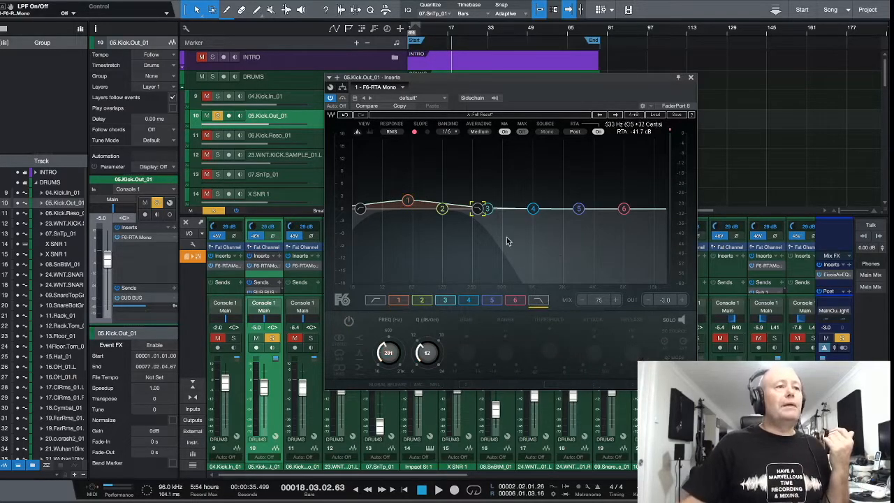
left_click(380, 302)
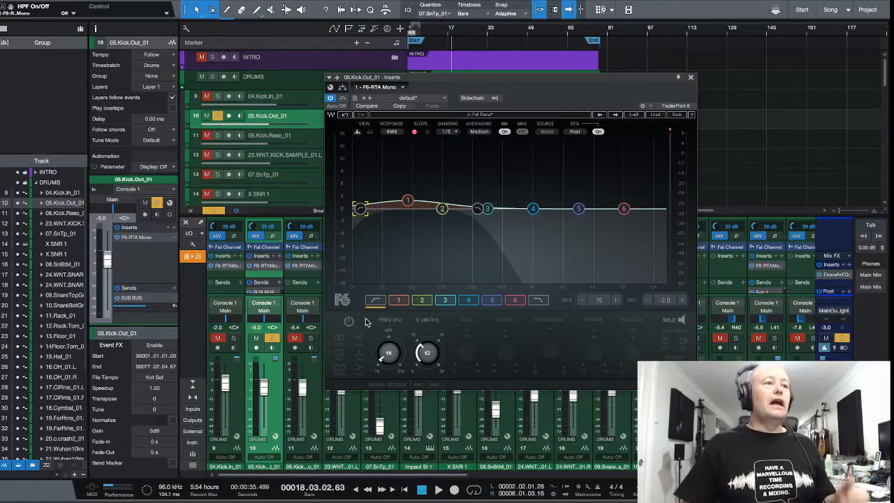
Step: Audition the low-pass filter of 05.Kick.Out_01 in solo during playback, and switch the filter on
left_click(540, 301)
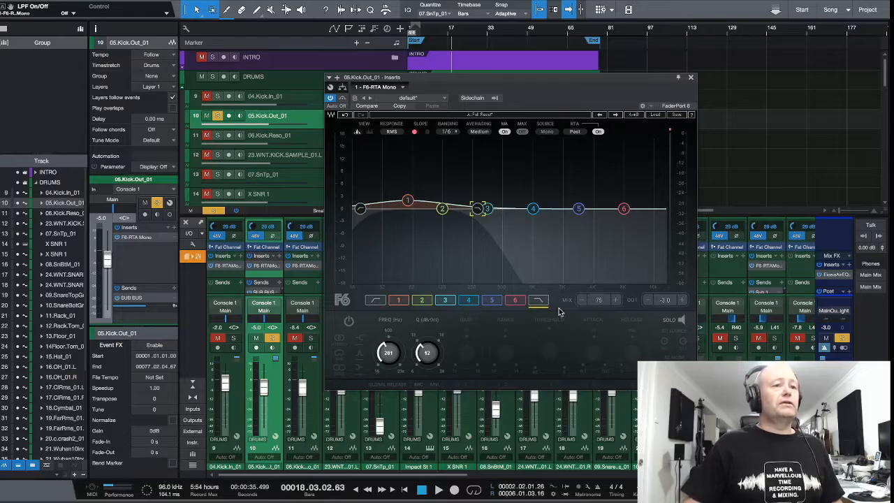
left_click(678, 321)
key("space")
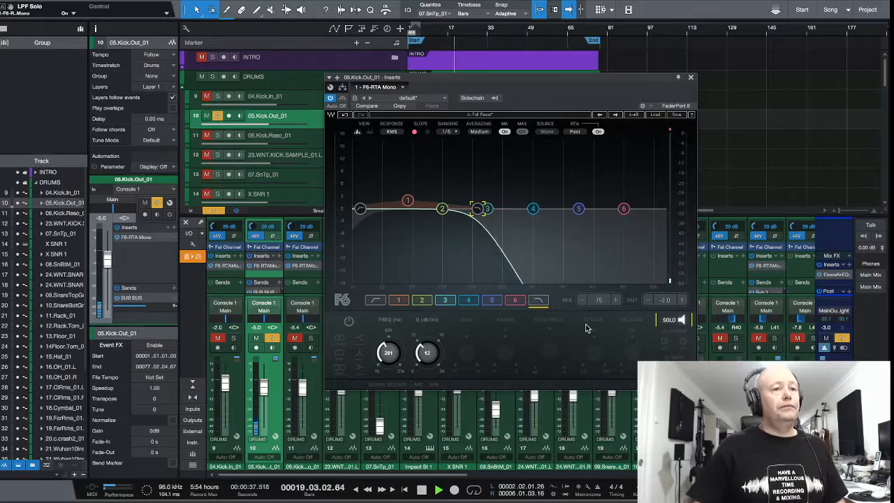
left_click(671, 320)
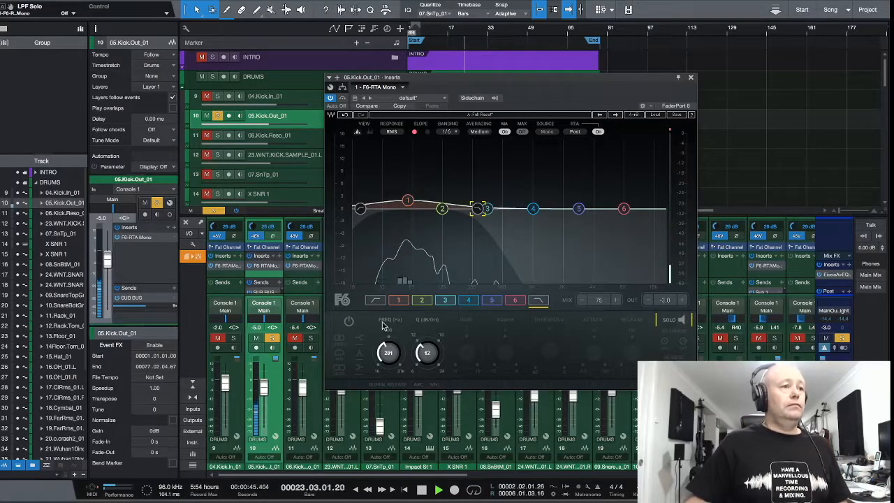
left_click(348, 321)
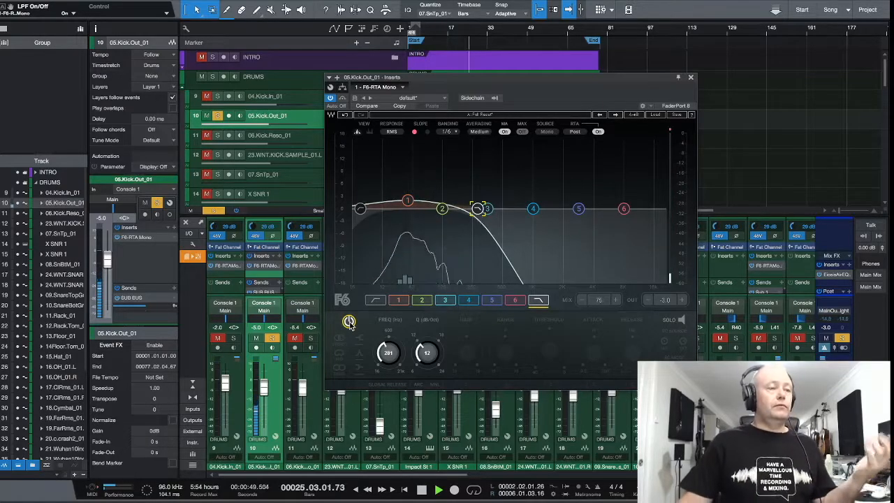
key("space")
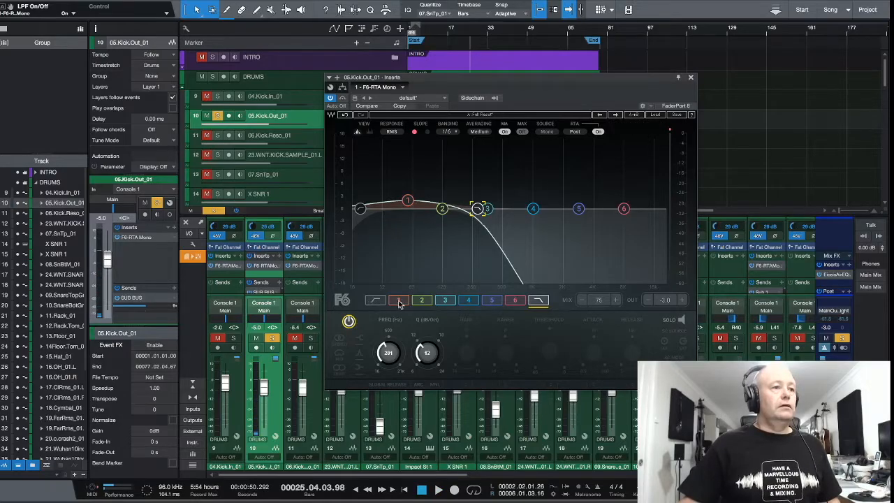
Step: Examine the dynamic settings of band 1 on 05.Kick.Out_01 during playback and close the equalizer
left_click(397, 302)
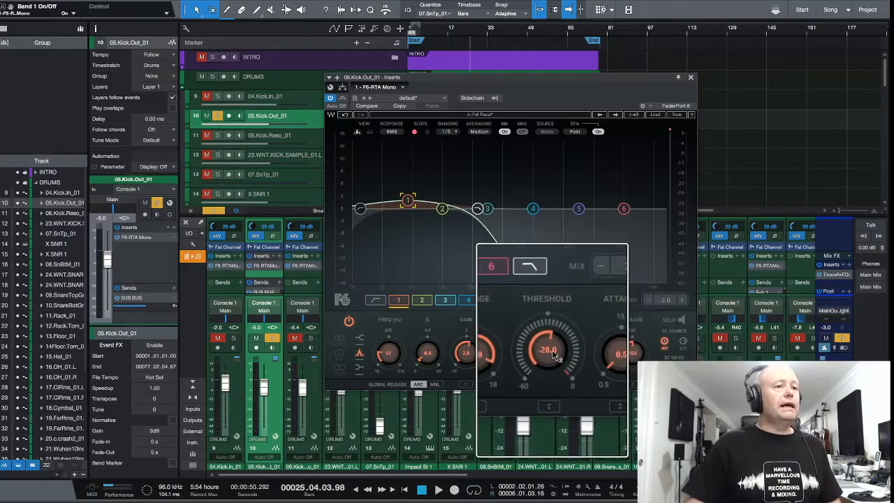
key("space")
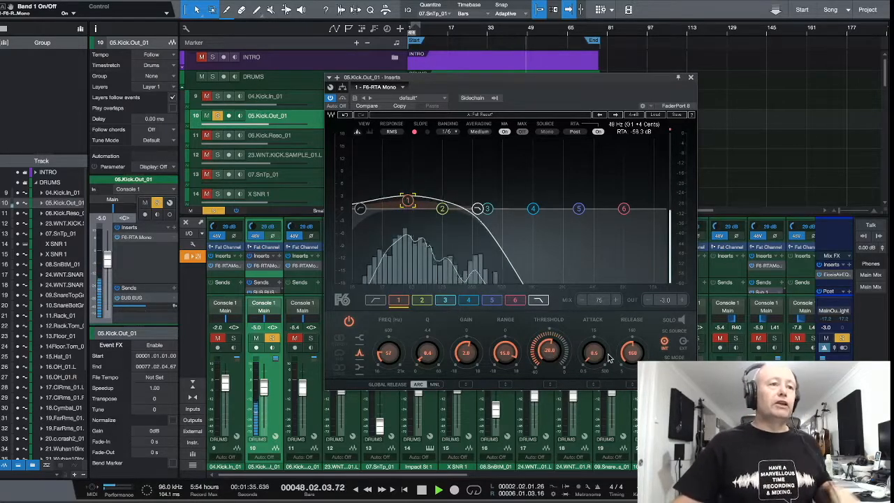
left_click_drag(645, 81, 629, 82)
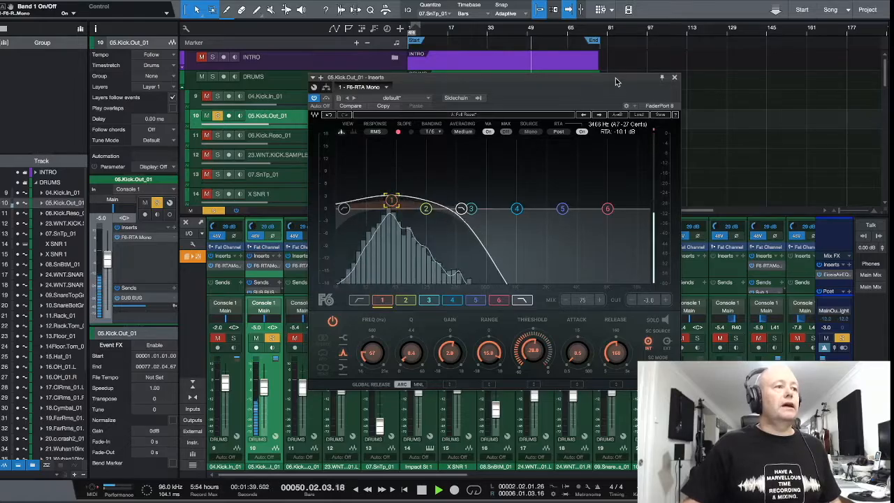
left_click(674, 78)
Step: Open the F6-RTA equalizer on 06.Kick.Reso_01 and examine its high-pass filter, band 3 and band 5 during playback
left_click(348, 143)
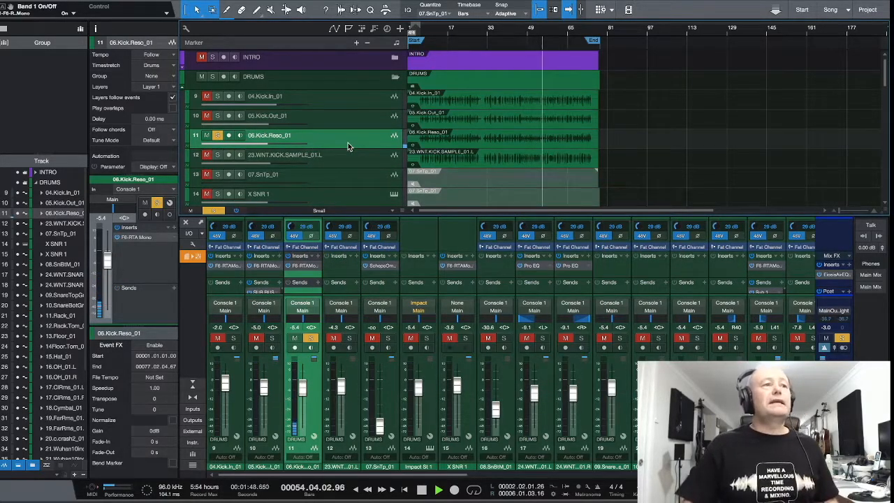
left_click(127, 238)
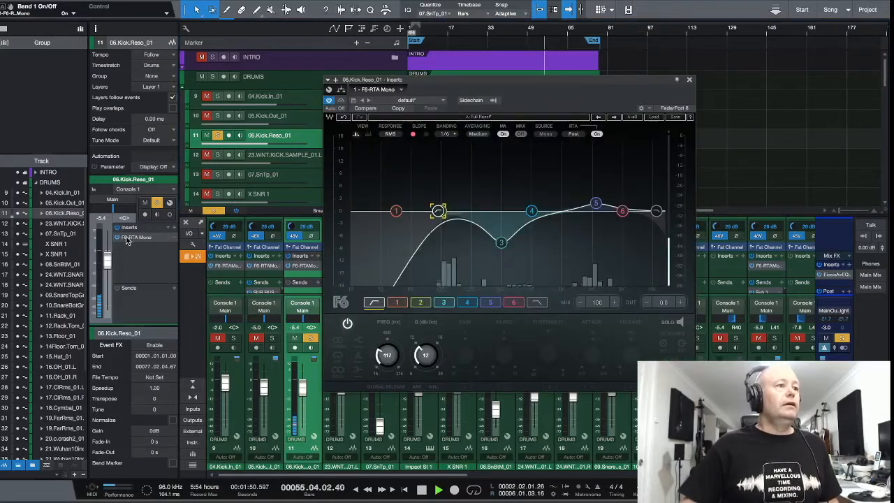
left_click_drag(542, 82, 545, 72)
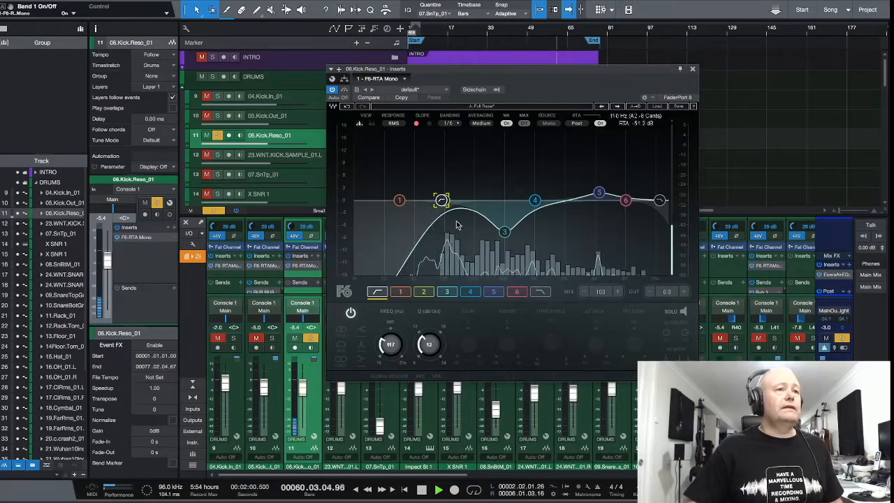
left_click(506, 234)
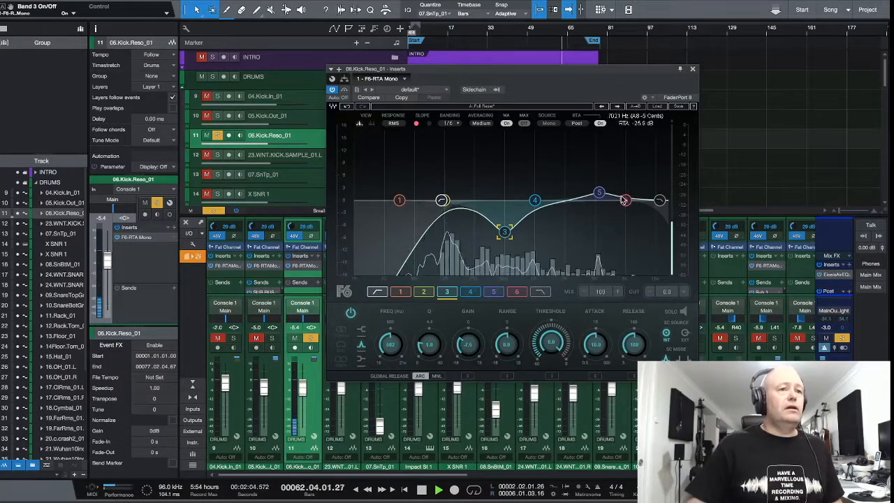
left_click(599, 193)
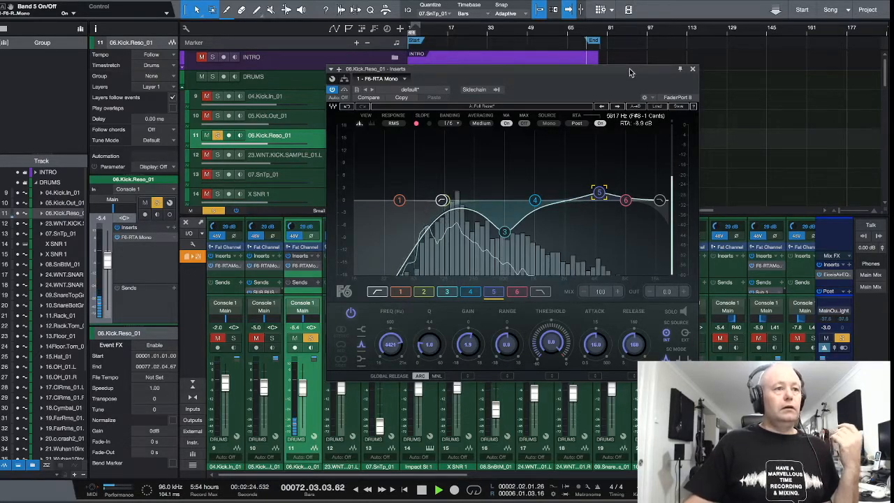
left_click(692, 69)
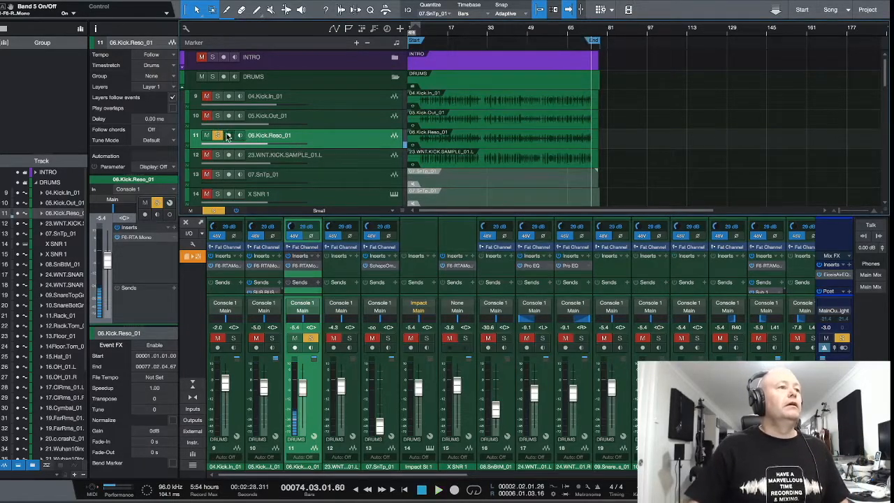
Step: Solo 04.Kick.In_01 and 05.Kick.Out_01 together with the already soloed 06.Kick.Reso_01
left_click(218, 96)
left_click(217, 115)
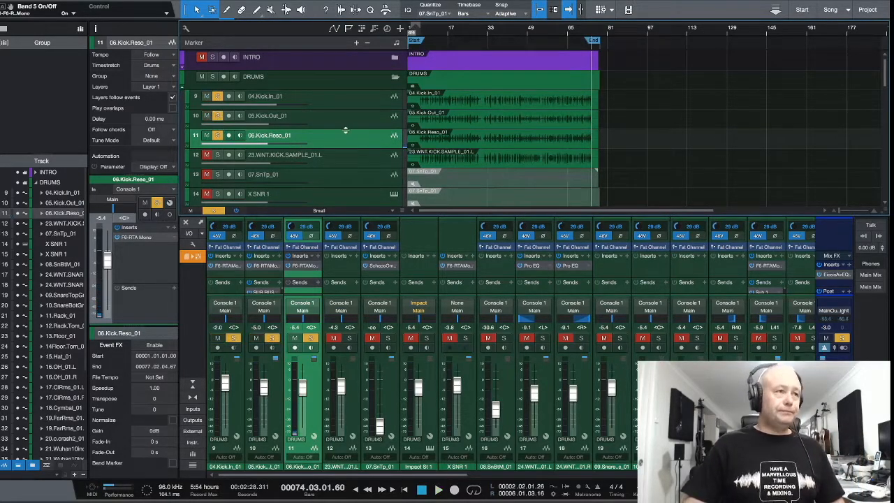
Step: Audition the three soloed kick tracks together from an earlier point in the song and clear their solos
scroll(604, 368, "right", 5)
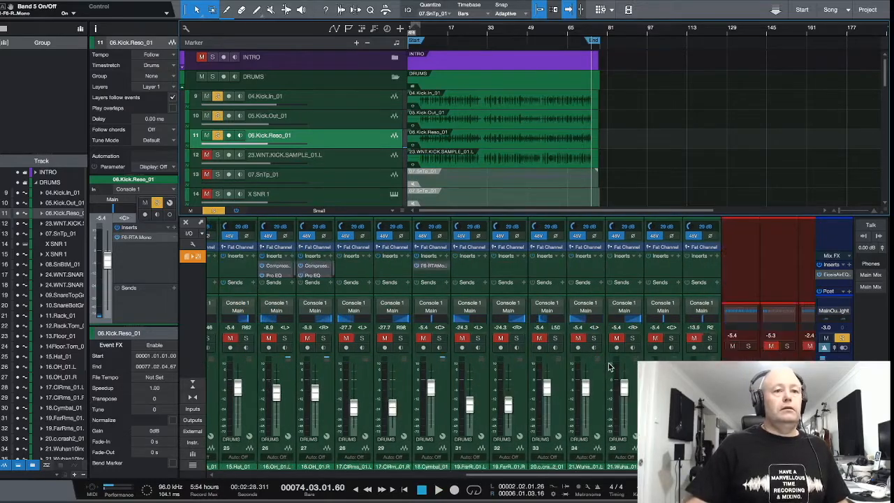
scroll(517, 349, "left", 6)
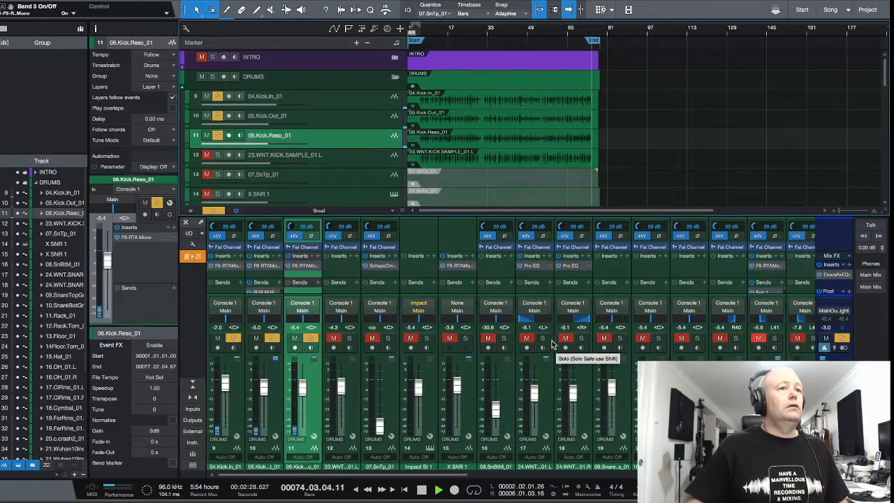
left_click(429, 33)
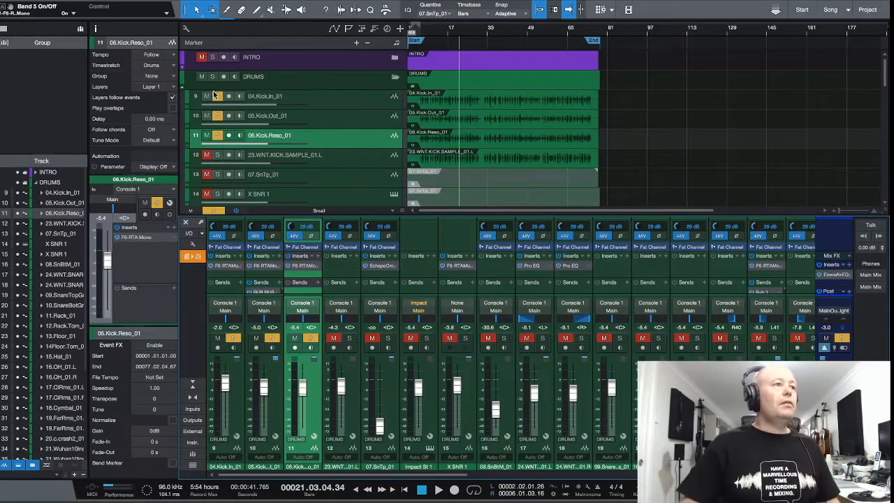
left_click(218, 136)
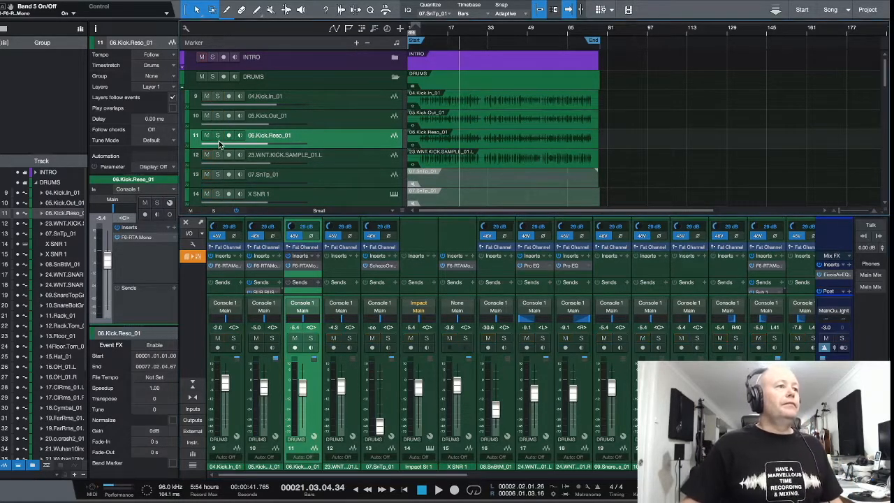
Step: Select 05.Kick.Out_01 in the DRUMS folder and enlarge the mixer console to reveal its SUB BUS send
left_click(395, 77)
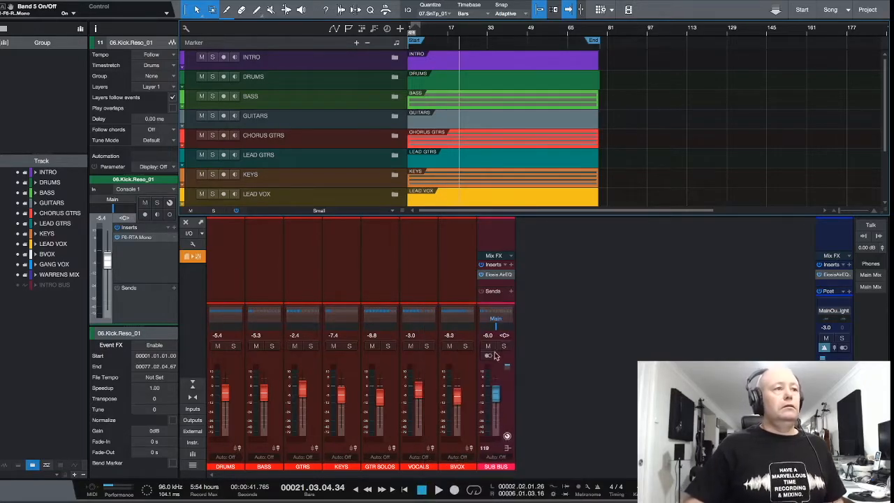
left_click(395, 76)
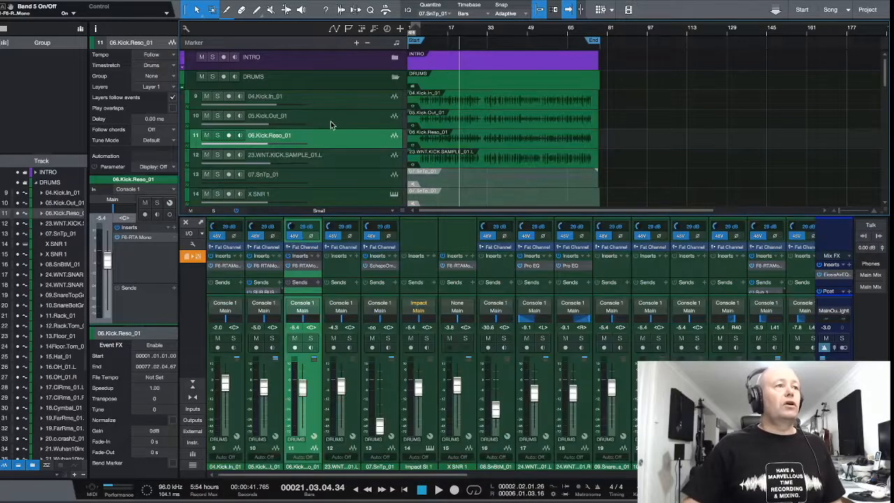
left_click(336, 118)
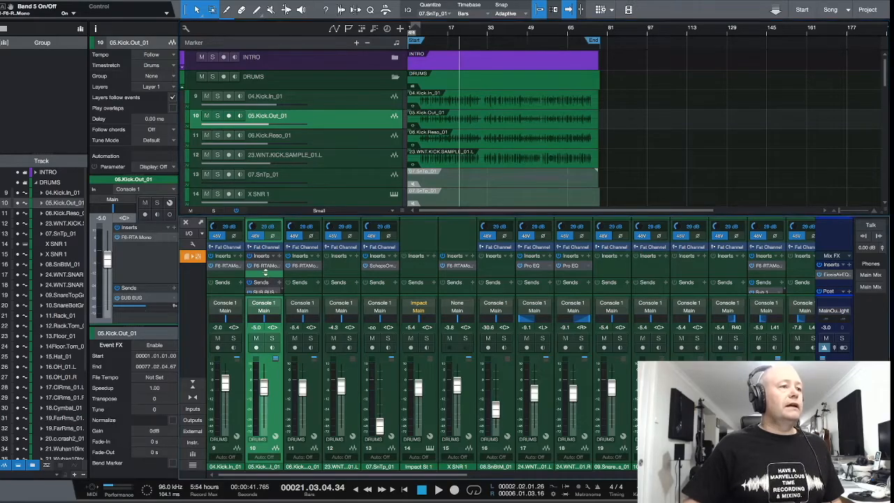
left_click_drag(269, 203, 269, 187)
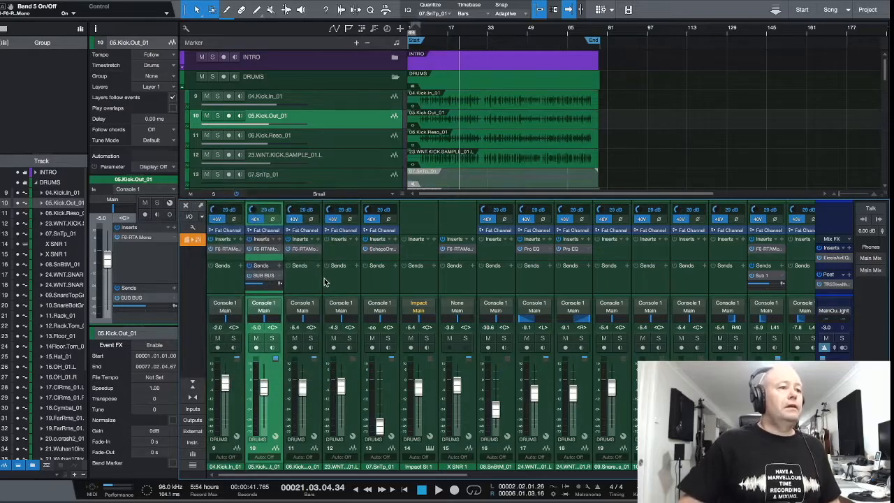
Step: Collapse the DRUMS folder and open the Eiosis AirEQ on the SUB BUS, placing its window clear of the channel list
left_click(395, 77)
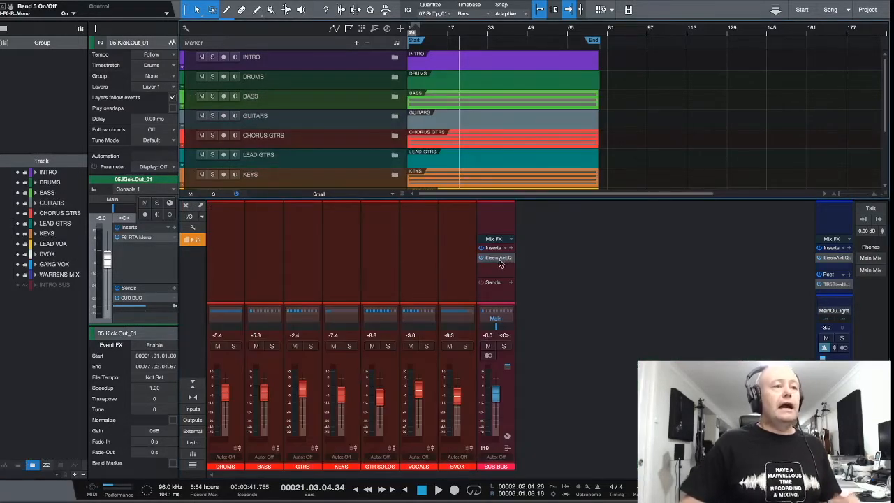
left_click(500, 258)
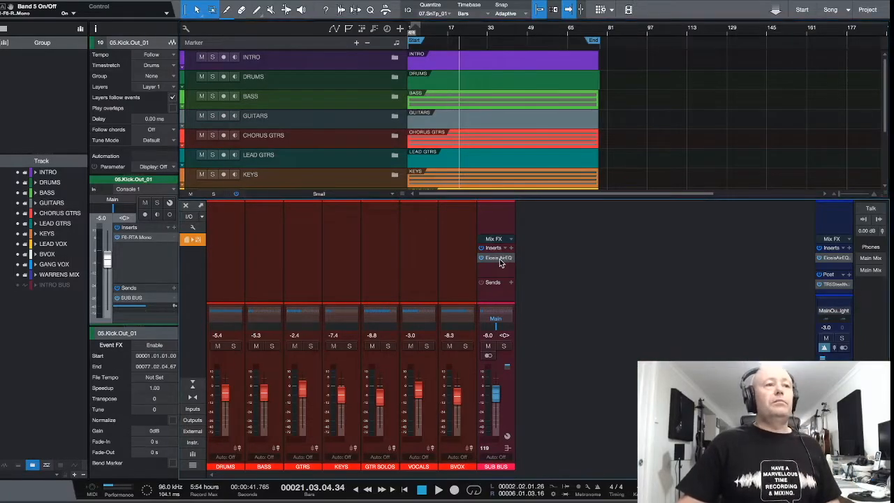
left_click_drag(626, 80, 654, 65)
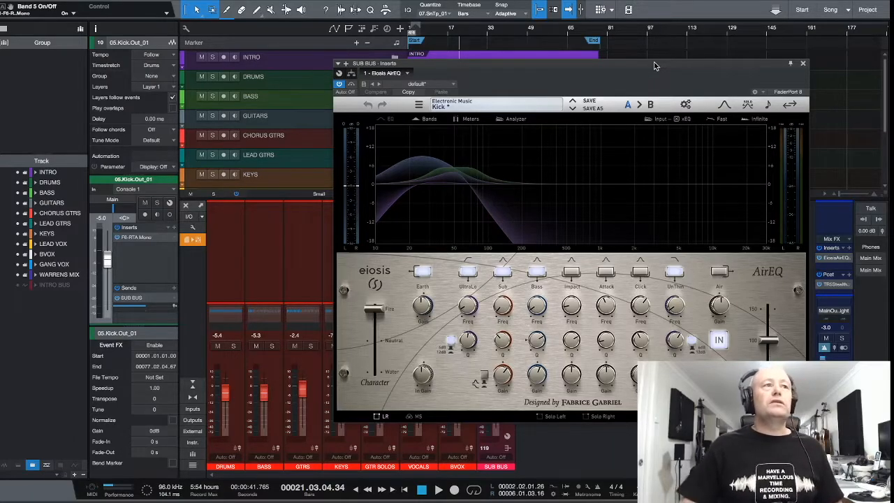
left_click_drag(655, 65, 654, 67)
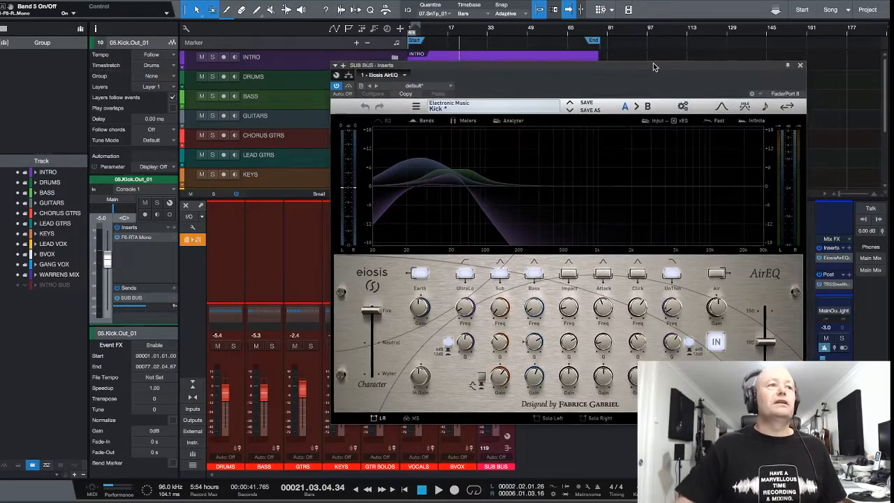
left_click_drag(673, 66, 667, 65)
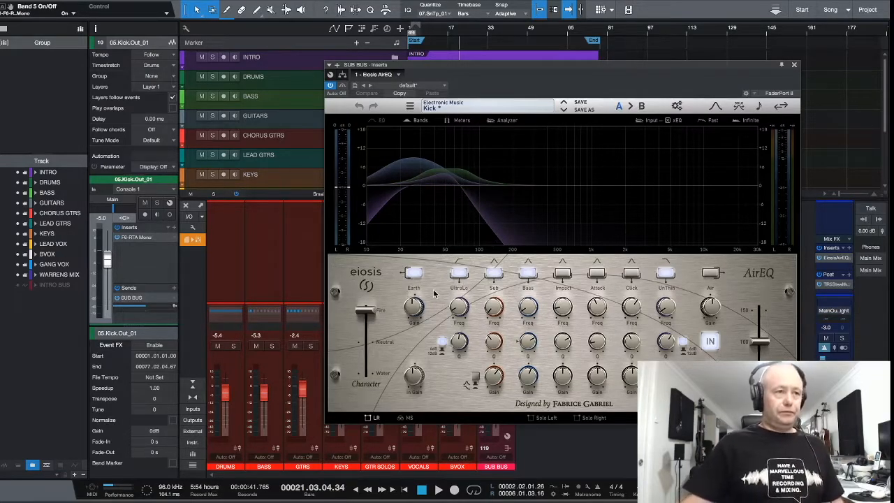
Step: Examine the UltraLo, Sub and Bass bands of the SUB BUS AirEQ and close the equalizer
scroll(405, 277, "up", 3)
scroll(406, 277, "down", 3)
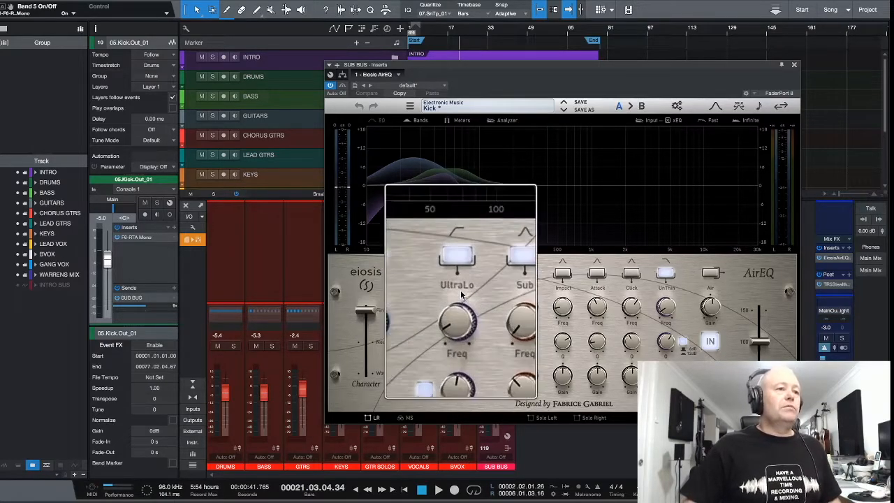
left_click(468, 280)
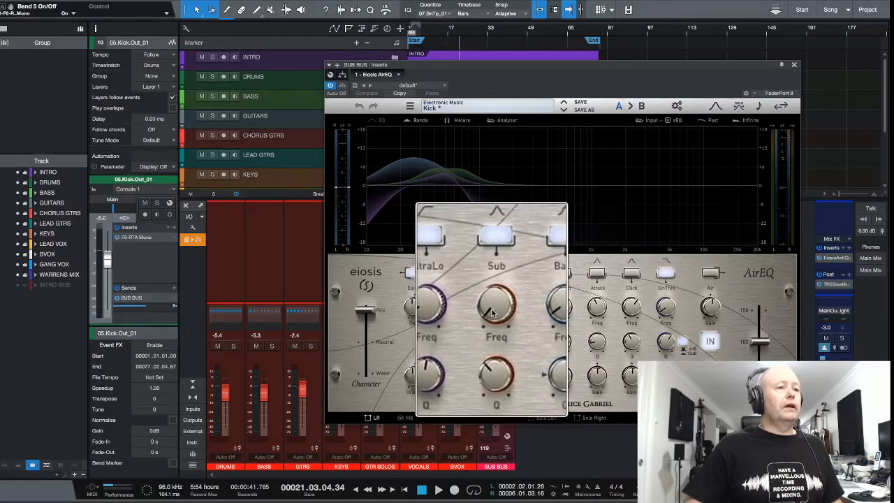
mouse_move(495, 312)
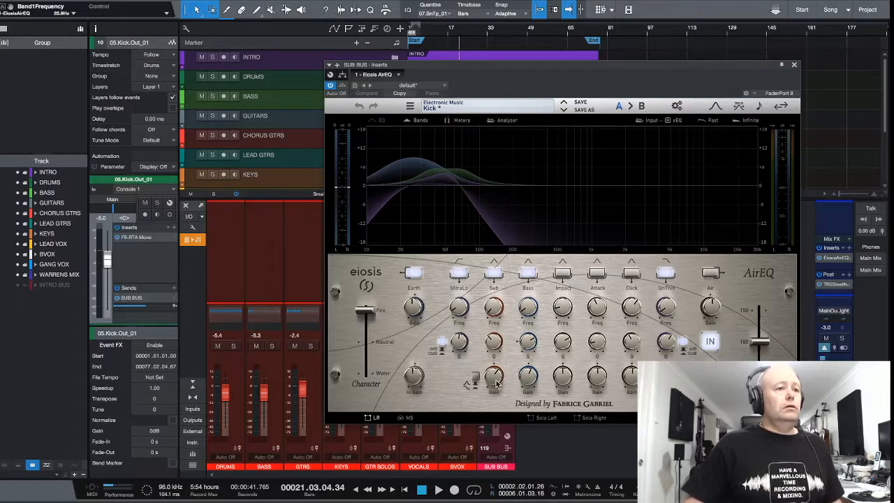
scroll(495, 382, "up", 2)
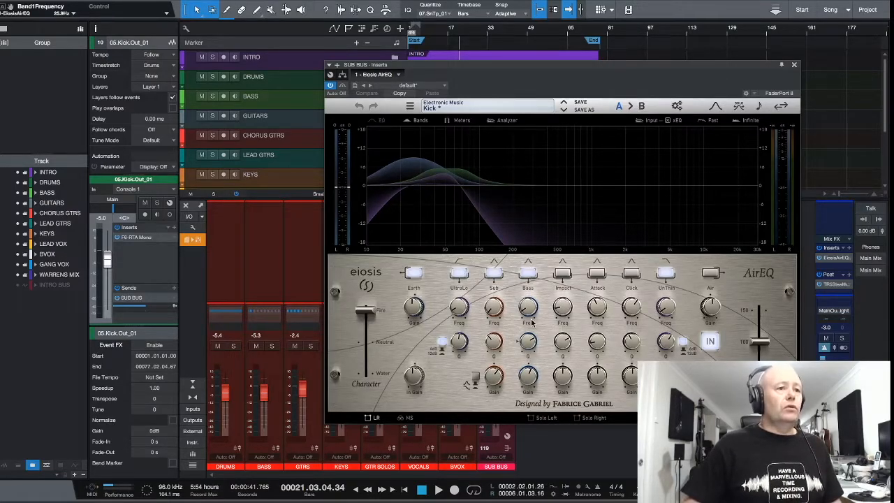
mouse_move(527, 313)
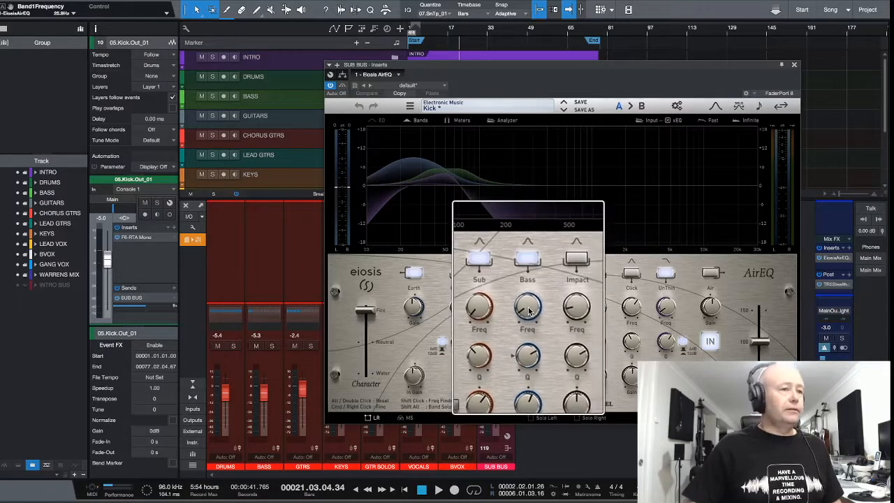
left_click(794, 67)
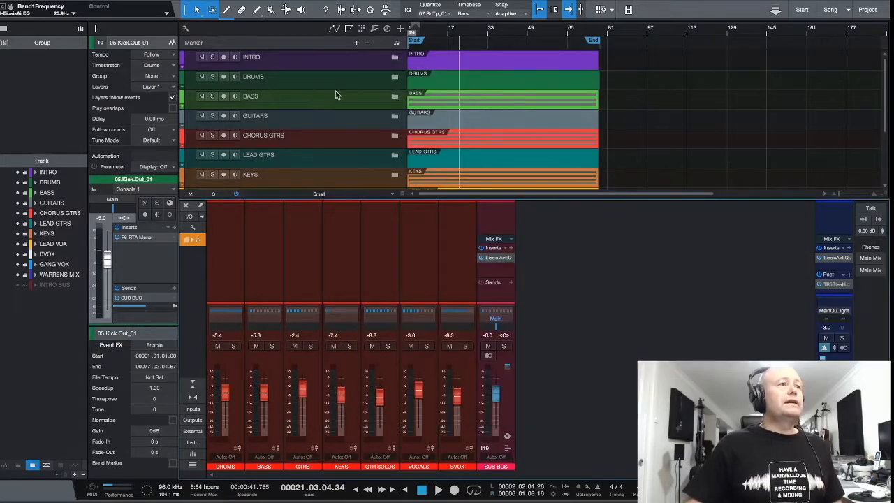
Step: Expand the BASS folder and select 28.Bass GrowlerDI_01 2 to inspect its routing to the SUB BUS
left_click(394, 98)
left_click(394, 98)
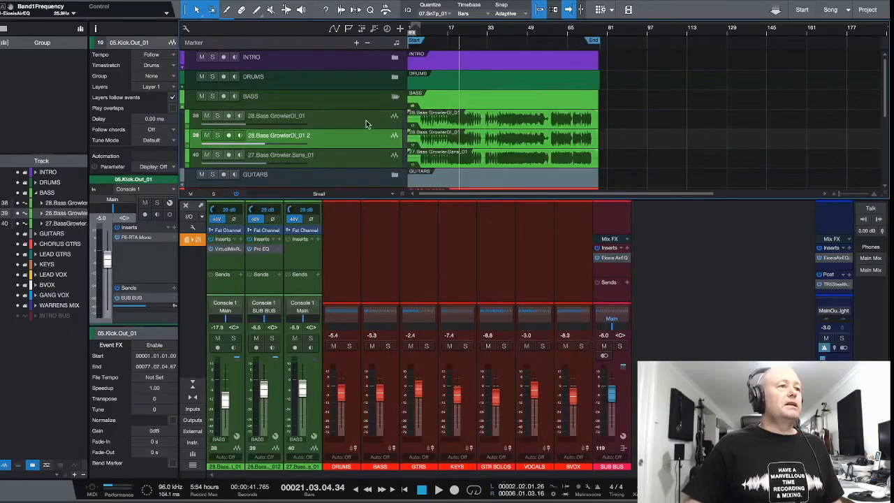
left_click(366, 123)
left_click(367, 139)
scroll(364, 119, "down", 3)
scroll(365, 118, "up", 2)
left_click(358, 98)
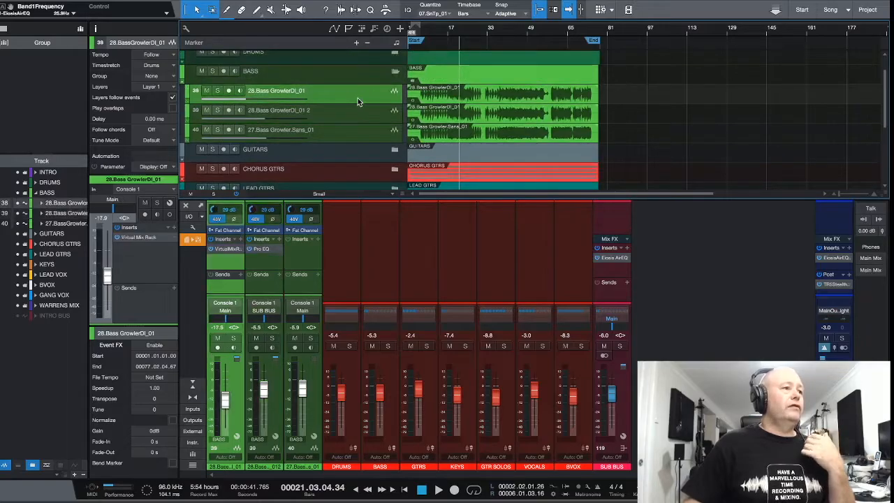
left_click(362, 114)
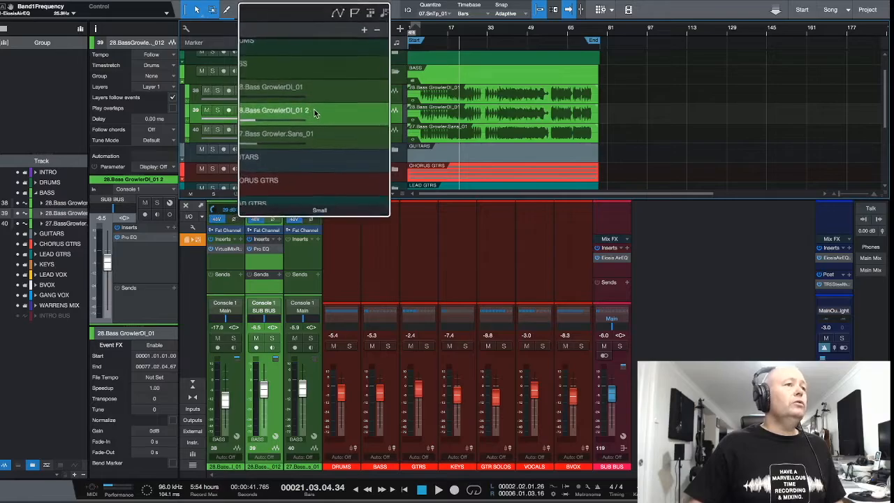
Step: Solo 28.Bass GrowlerDI_01 2, audition it briefly and collapse the BASS folder
left_click(218, 110)
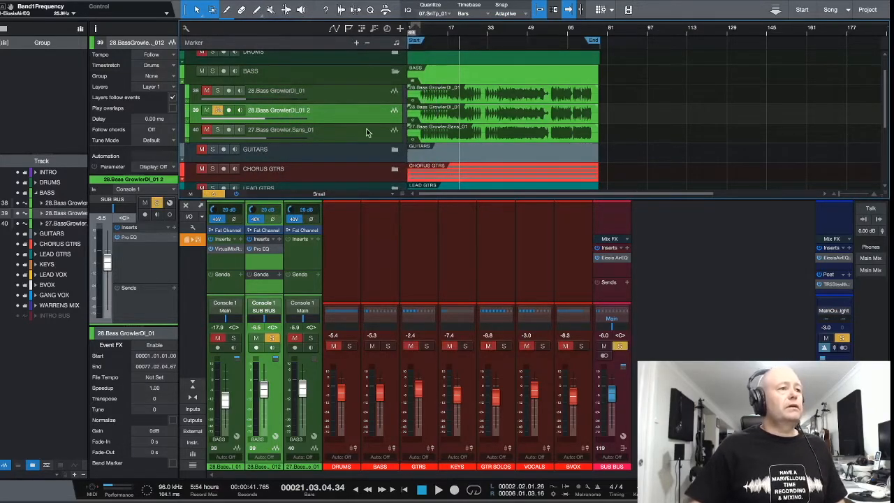
key("space")
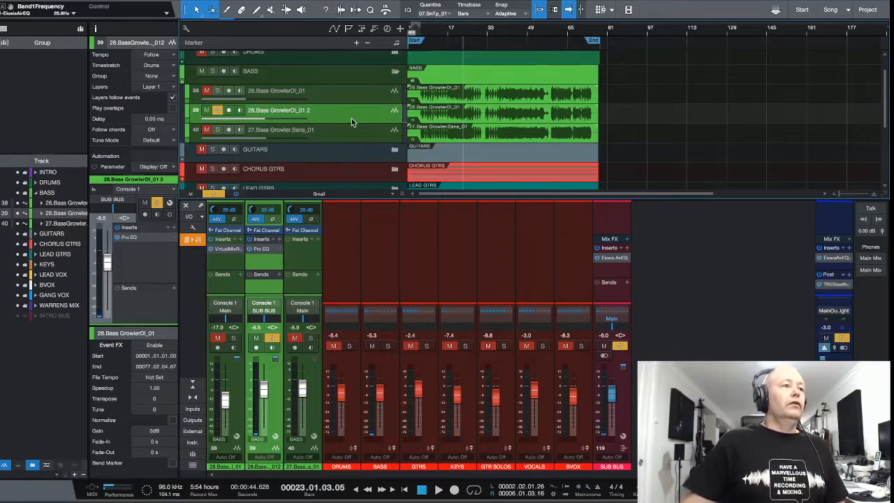
scroll(351, 118, "up", 1)
left_click(393, 98)
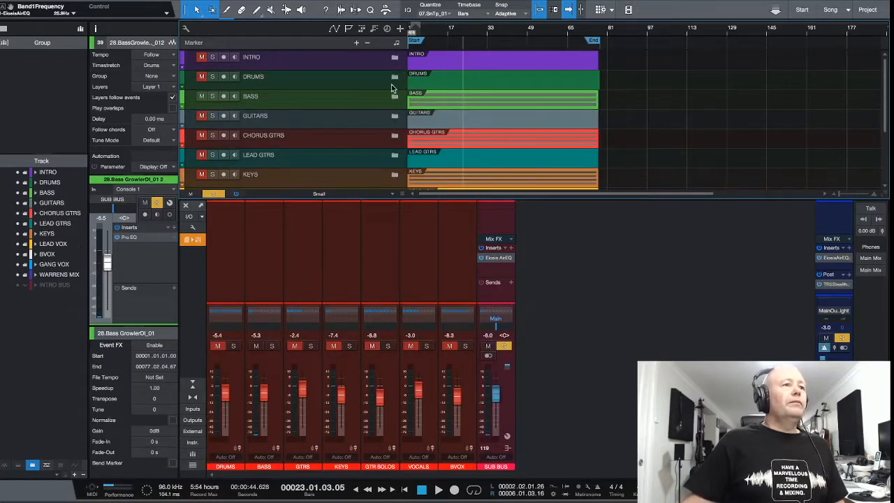
Step: Expand the DRUMS folder and move the solo to 05.Kick.Out_01 to review its SUB BUS send
left_click(394, 77)
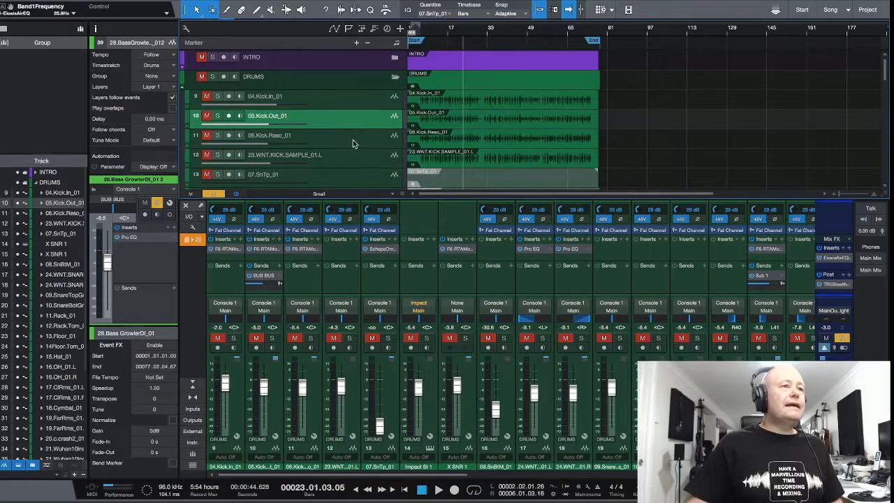
key("Down")
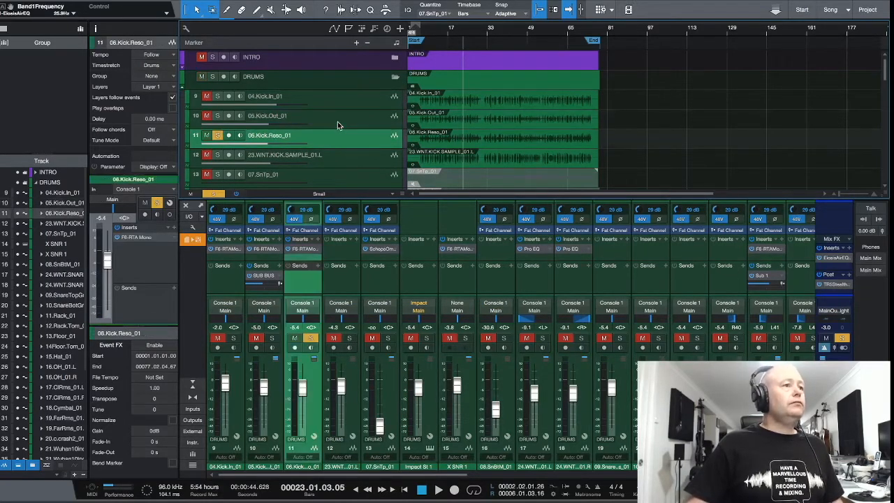
left_click(346, 123)
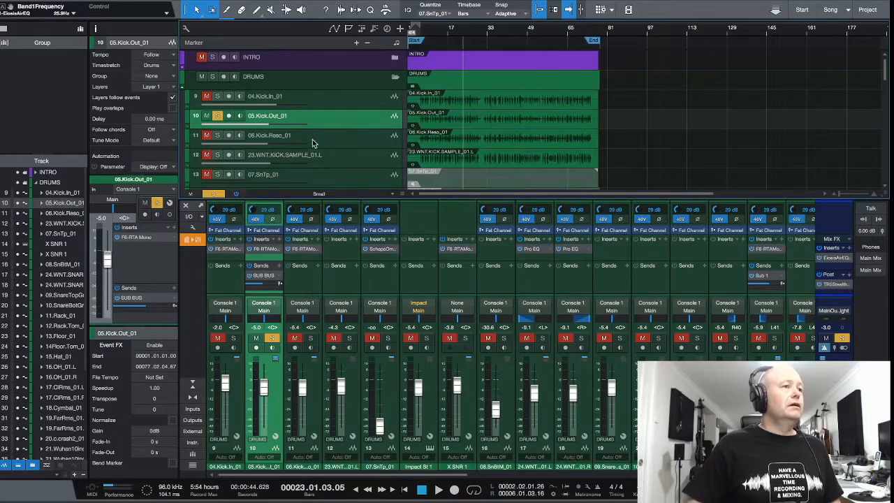
Step: Collapse DRUMS, return to 28.Bass GrowlerDI_01 2 in the BASS folder to review its SUB BUS output, and clear its solo
left_click(394, 82)
left_click(394, 78)
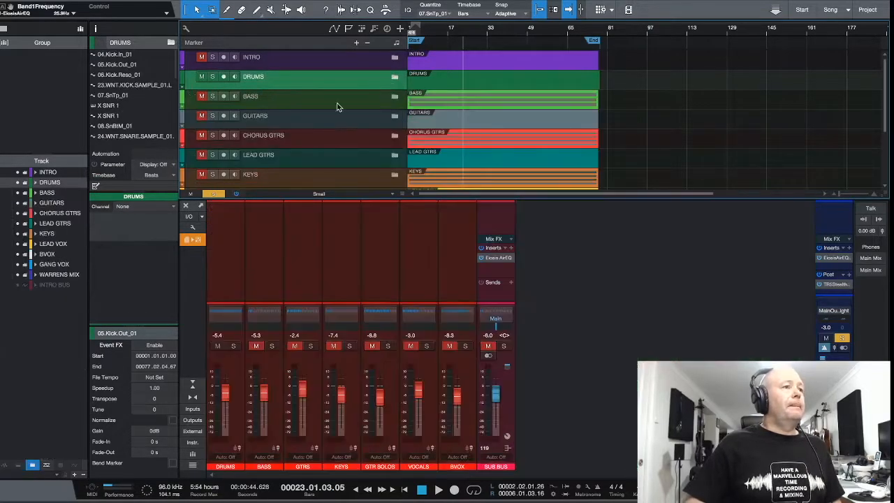
left_click(395, 97)
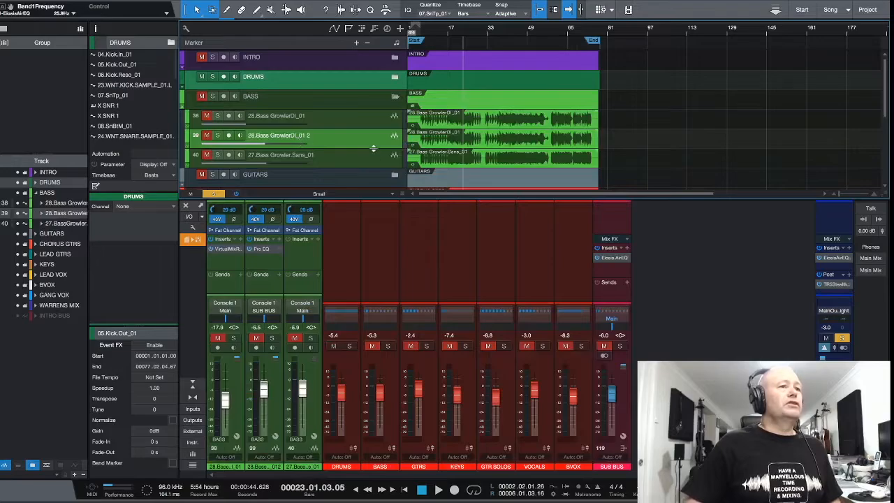
left_click(345, 137)
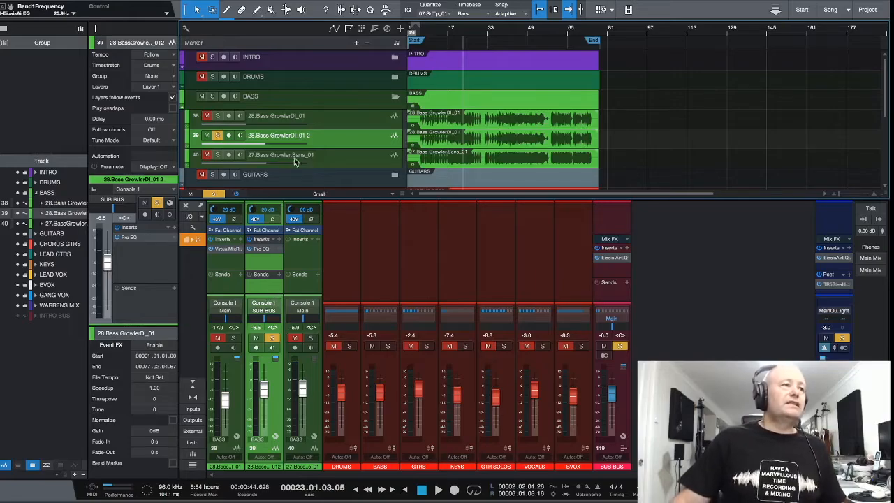
left_click(217, 135)
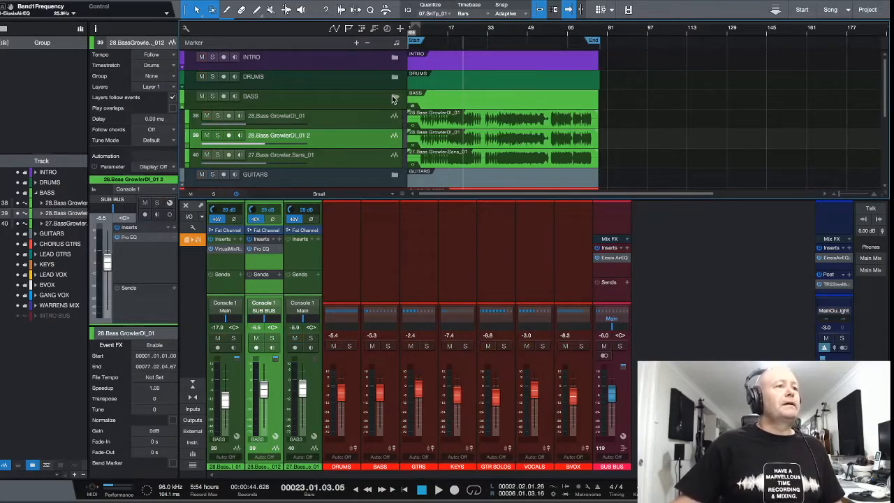
Step: Collapse the BASS folder, solo the SUB BUS channel and start playback to audition it
left_click(394, 98)
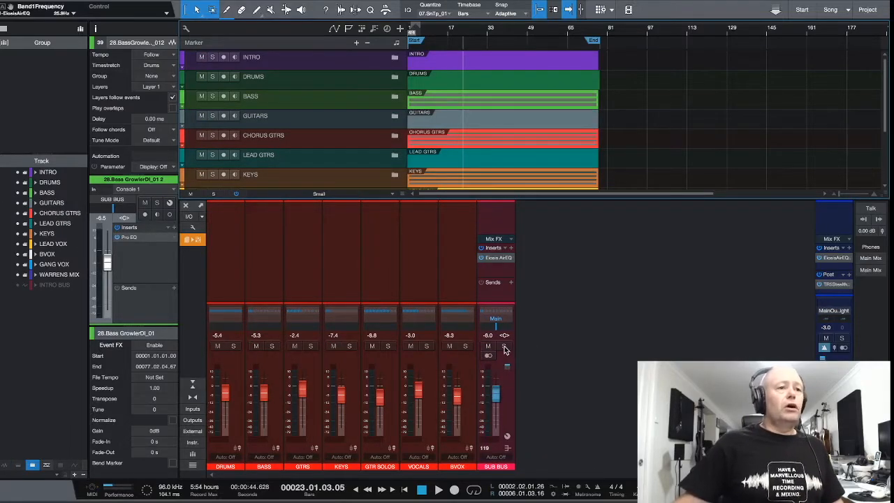
left_click(503, 346)
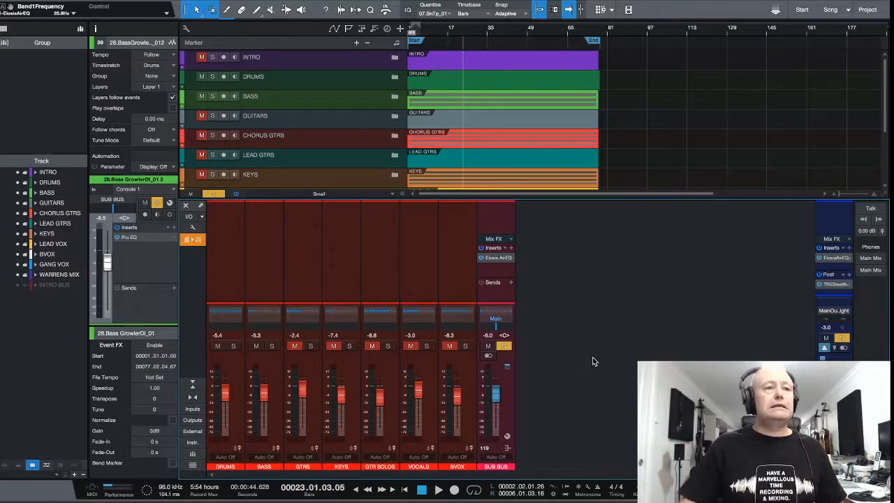
key("space")
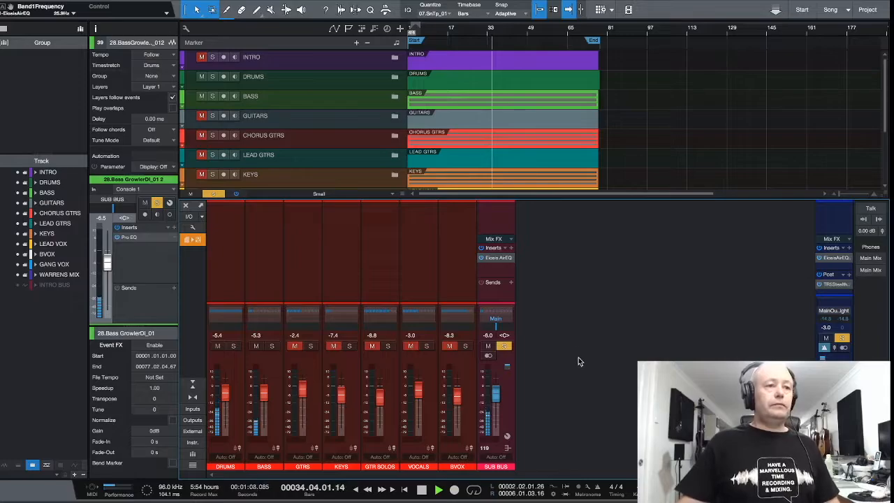
Step: Clear the SUB BUS solo and audition the full mix with the SUB BUS muted and unmuted, stopping playback at the end
left_click(505, 347)
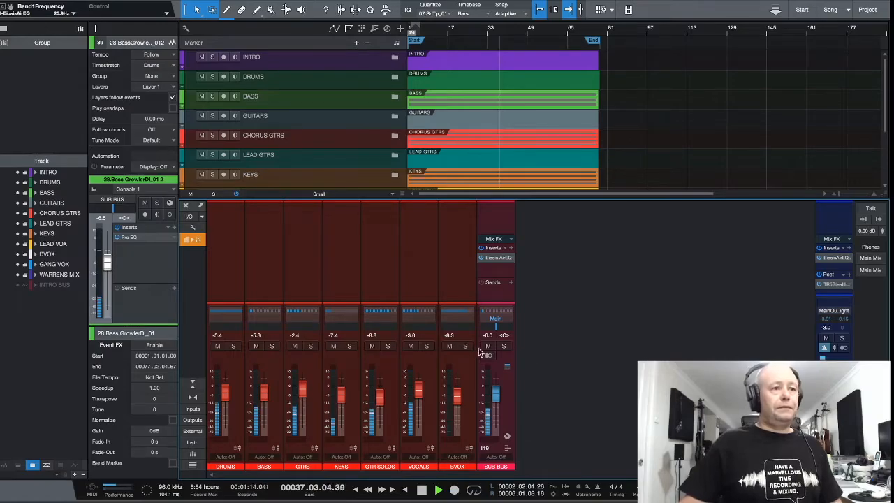
key("space")
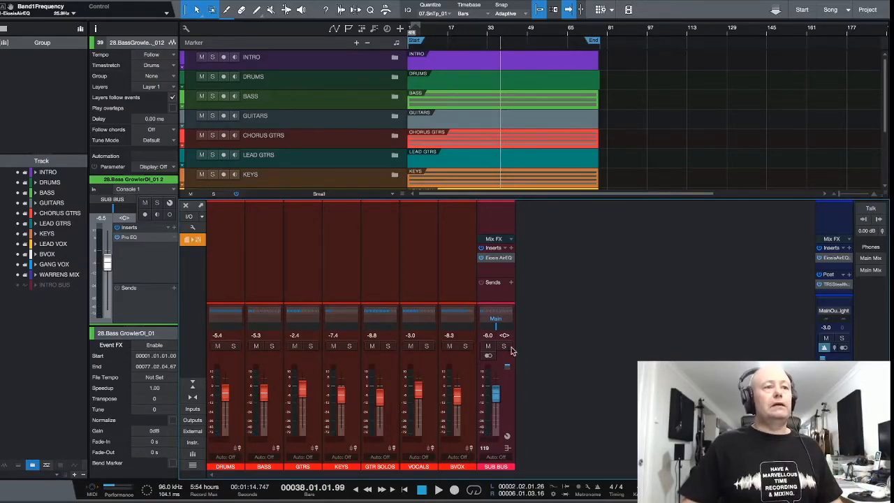
left_click(487, 345)
key("space")
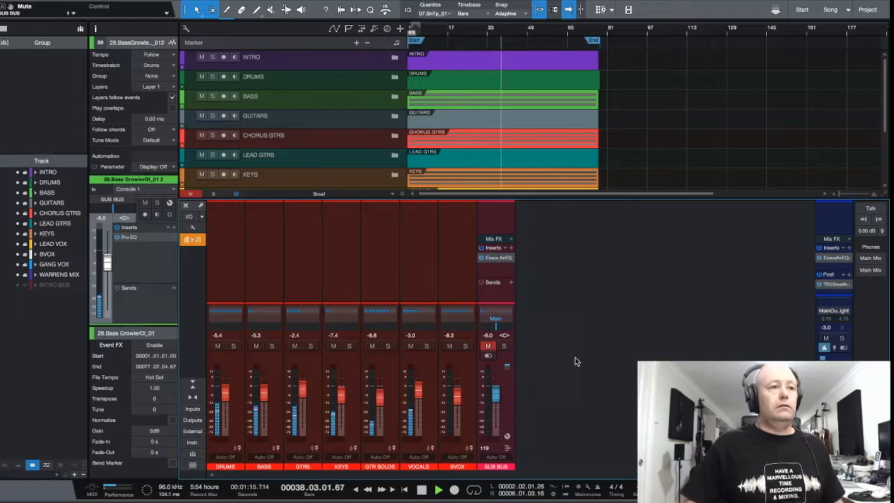
left_click(488, 346)
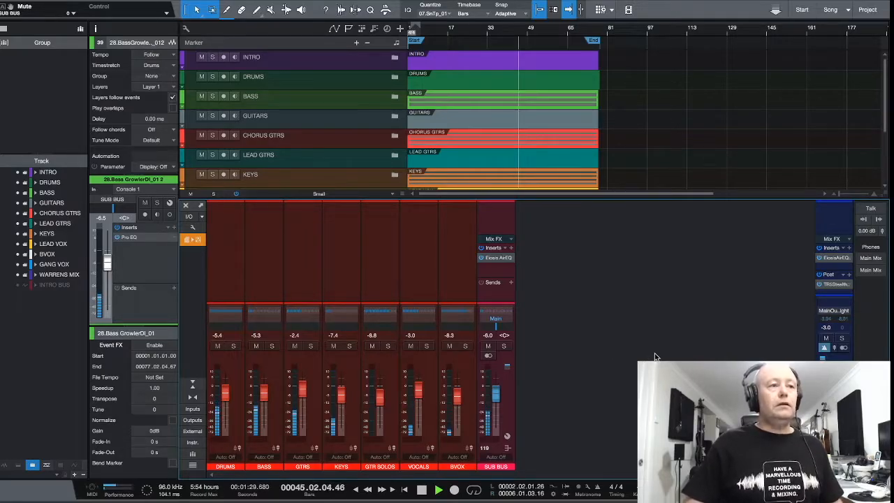
key("space")
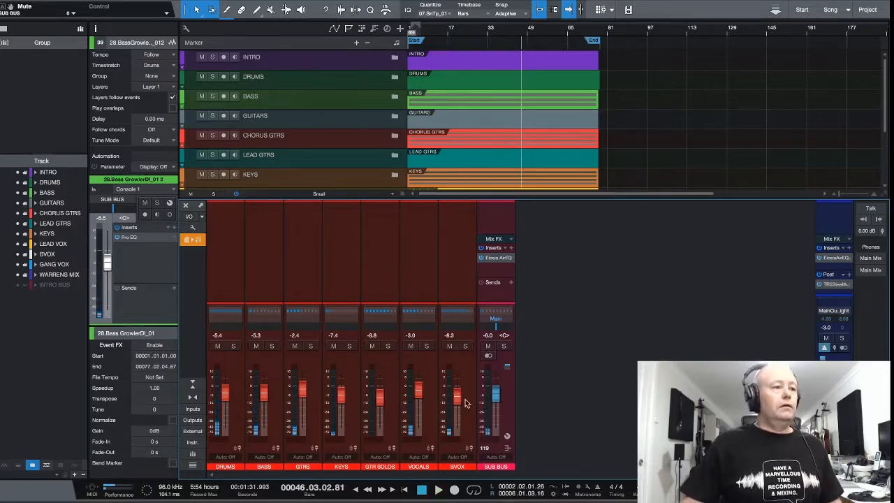
Step: Solo the DRUMS bus and compare the drums during playback with and without the SUB BUS soloed alongside
left_click(234, 346)
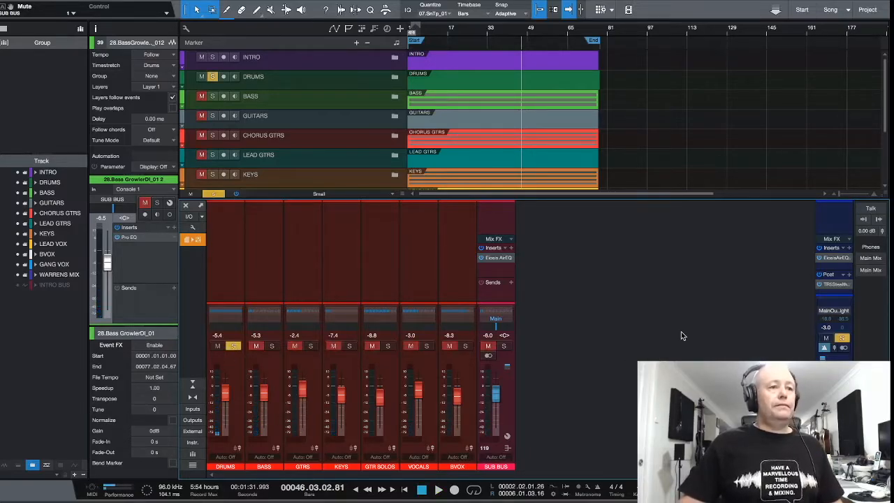
left_click(504, 346)
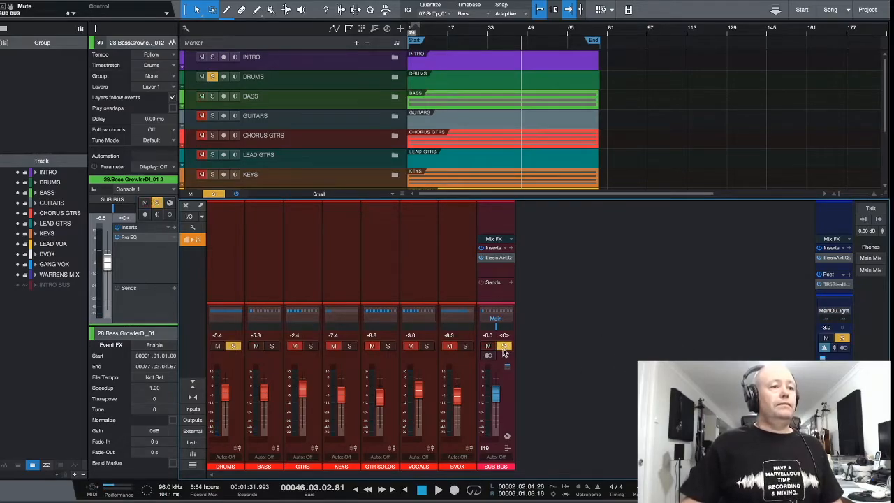
left_click(504, 346)
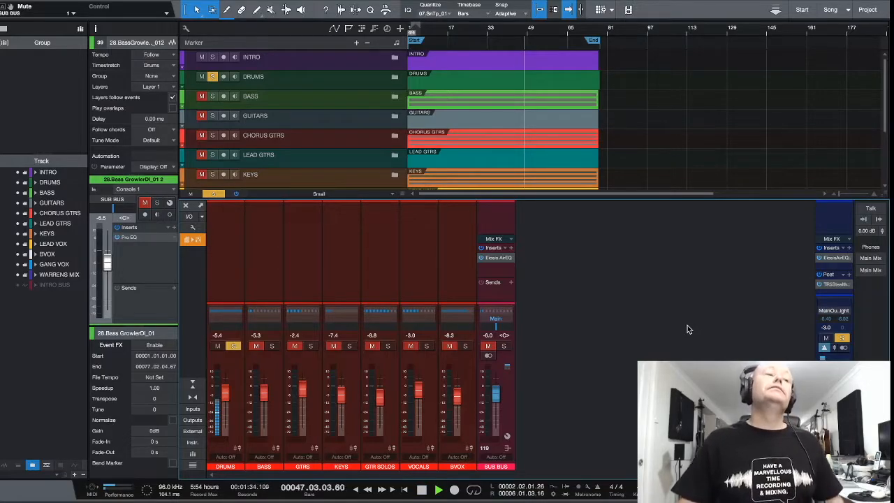
left_click(504, 347)
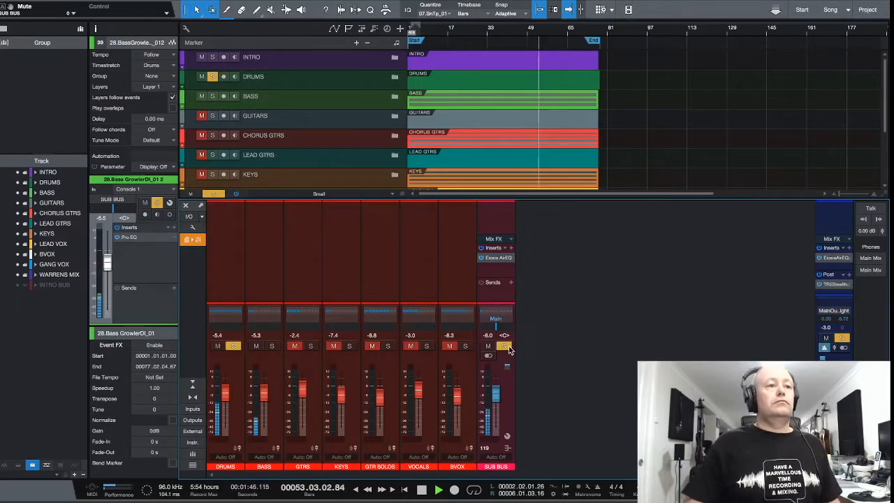
left_click(509, 348)
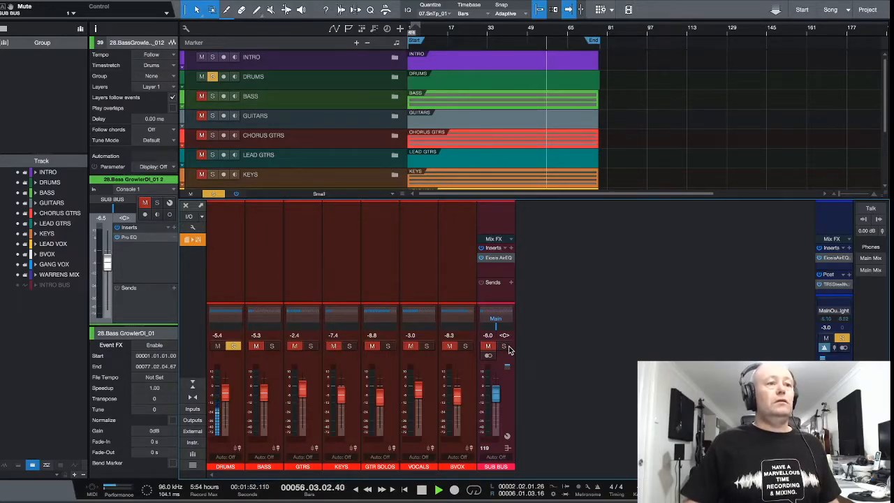
left_click(507, 346)
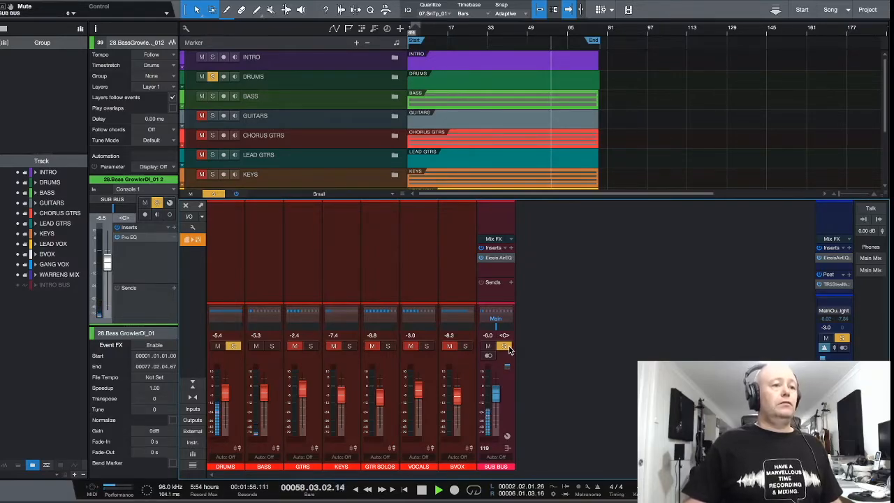
Step: Replay the drums from around bar 56, switching the SUB BUS in and out again for comparison, and stop playback
key("space")
left_click(546, 39)
key("space")
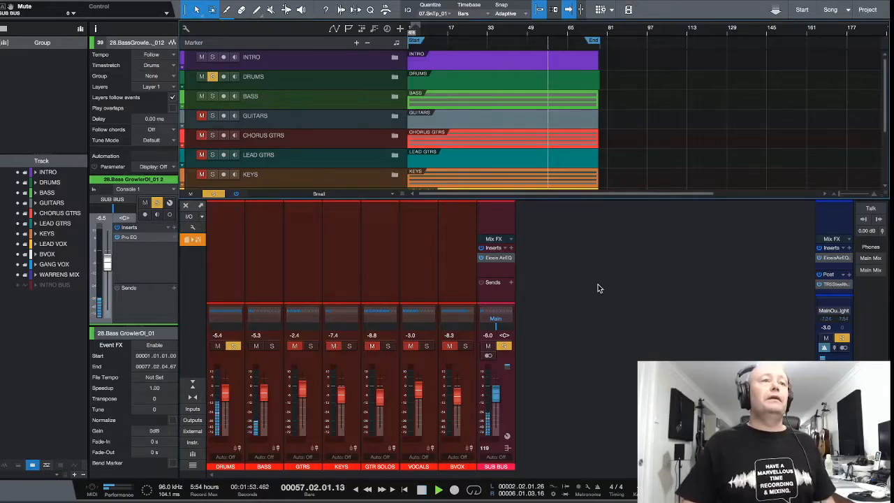
left_click(504, 346)
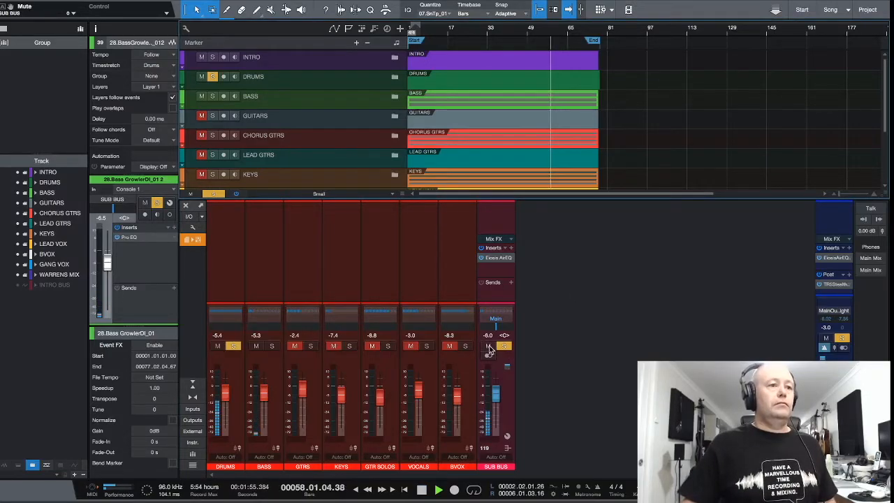
left_click(488, 346)
left_click(488, 346)
left_click(504, 346)
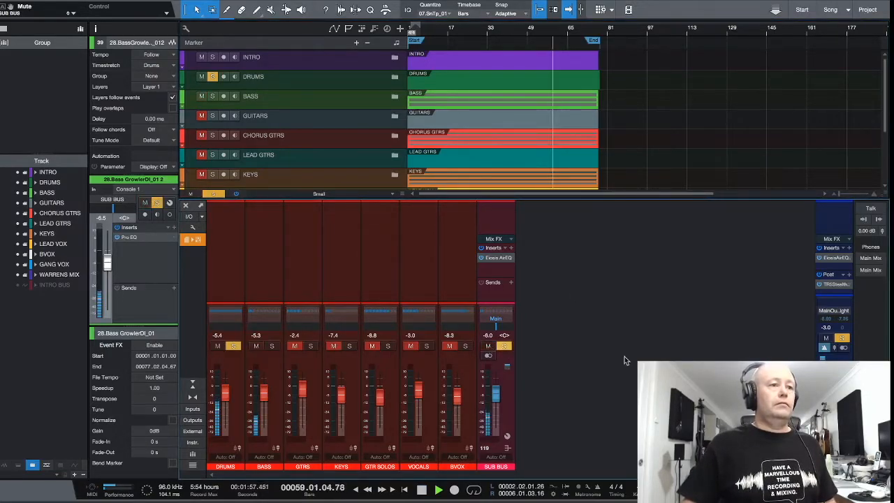
key("space")
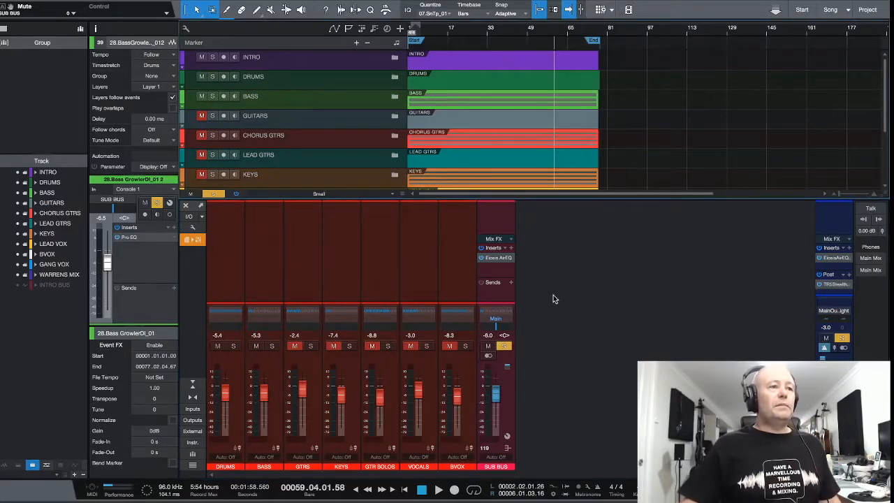
Step: Clear the remaining solos and review the Eiosis AirEQ curve inserted on the SUB BUS, closing its window when done
left_click(503, 346)
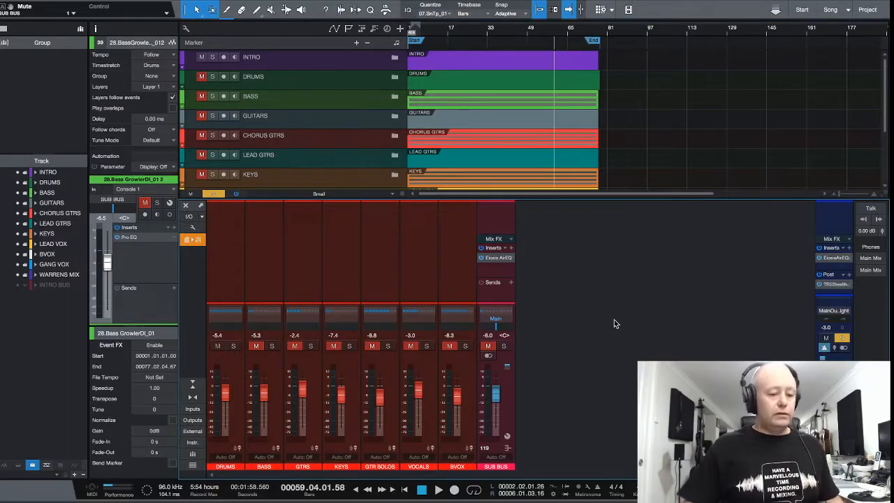
key("shift+s")
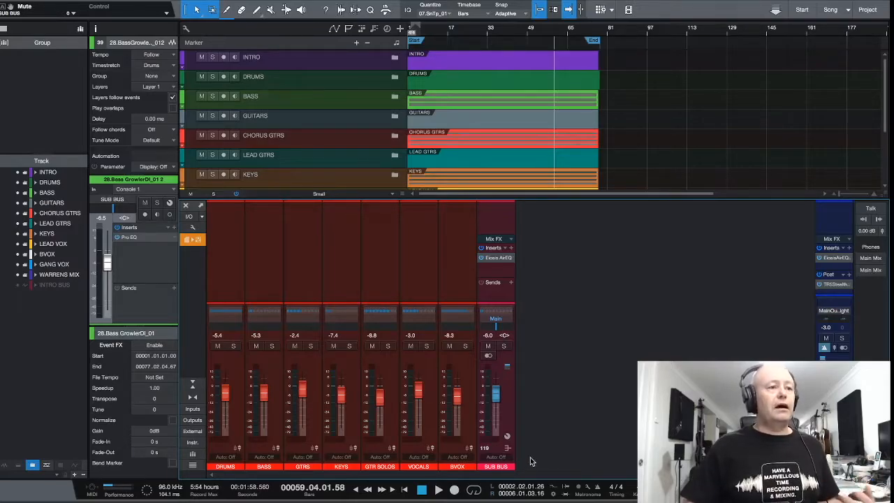
left_click(492, 258)
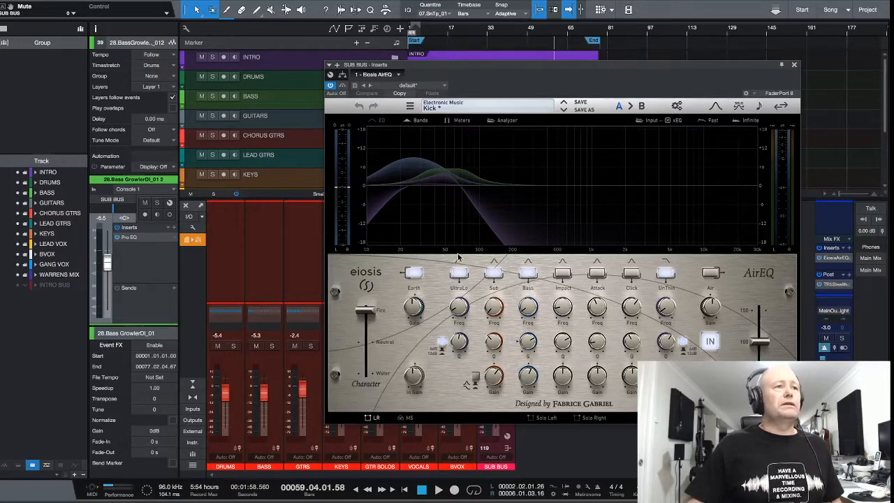
left_click_drag(576, 70, 557, 68)
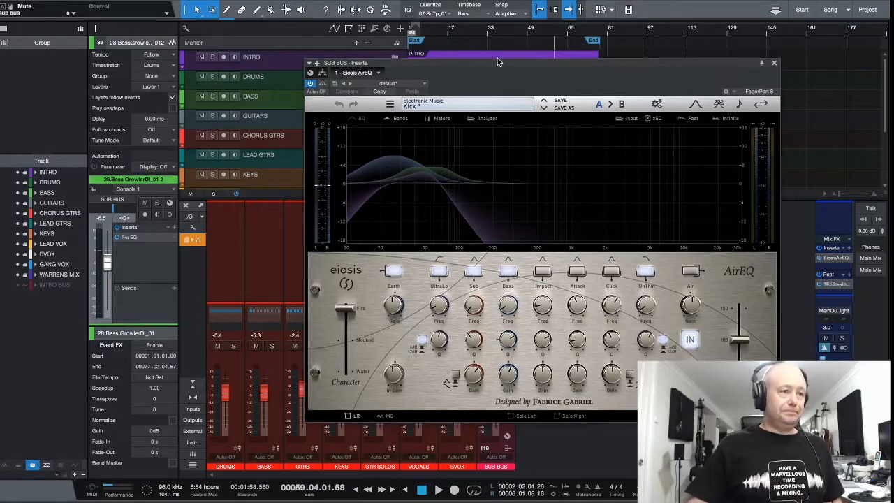
key("Escape")
Step: Expand the DRUMS folder and select the X SNR 1 audio track, track 15
left_click(395, 77)
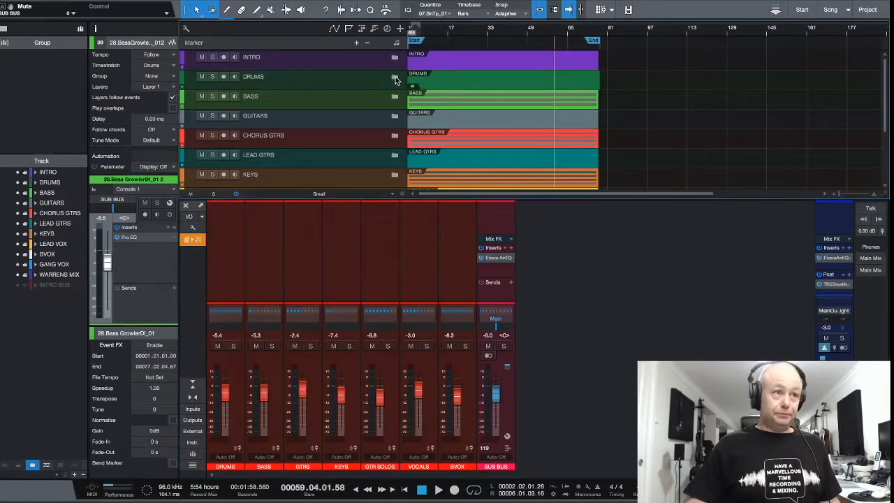
scroll(485, 108, "down", 4)
scroll(510, 116, "up", 5)
scroll(553, 126, "down", 2)
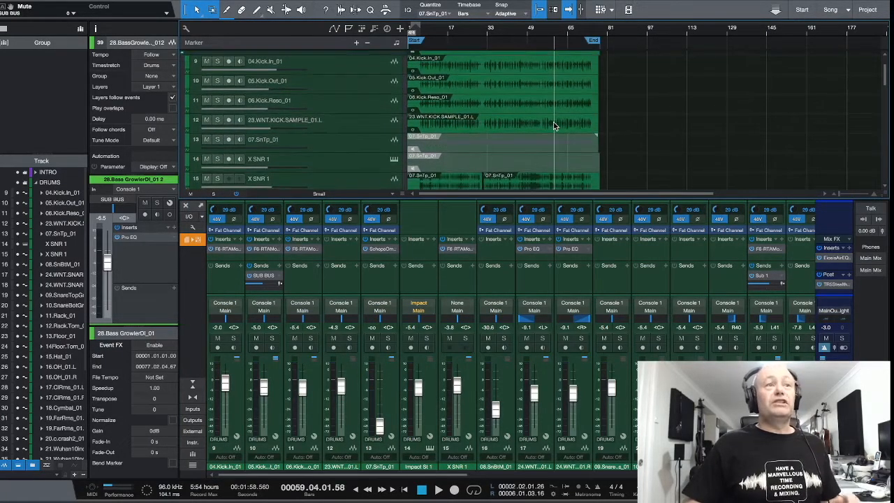
scroll(627, 139, "down", 2)
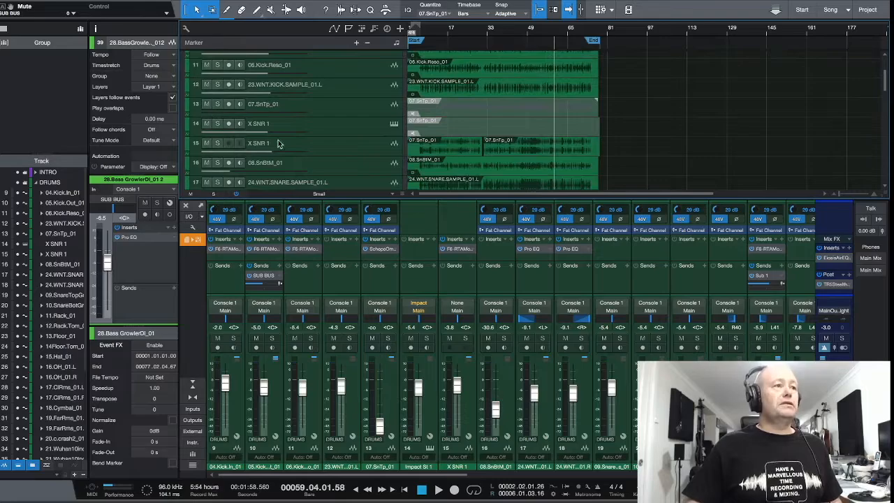
left_click(322, 150)
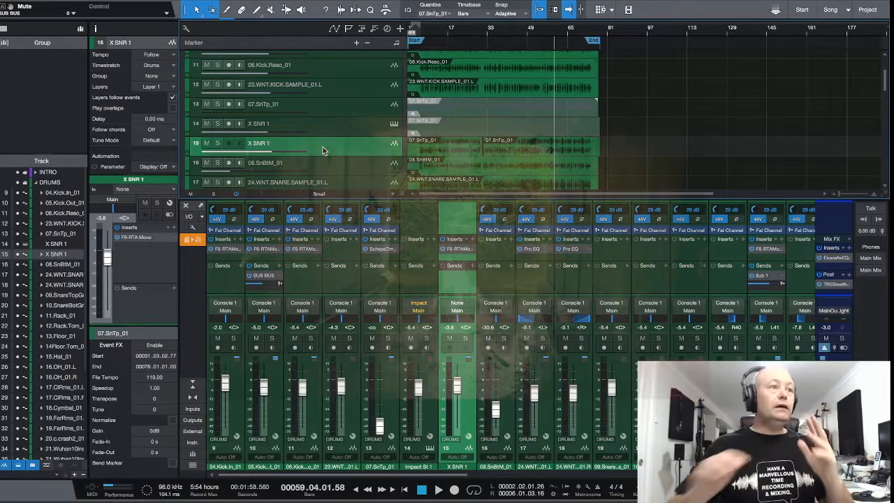
scroll(447, 139, "down", 1)
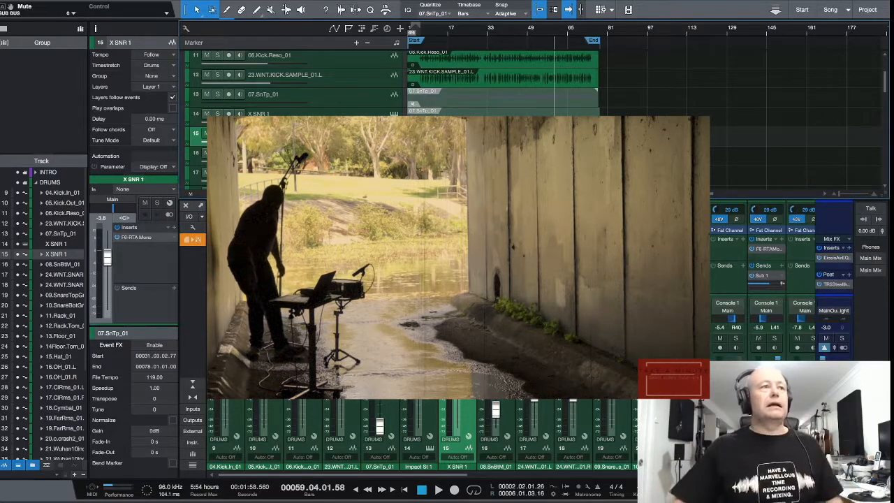
Step: Solo the X SNR 1 audio track and audition it, replaying the fast snare hits around bar 63
left_click(218, 134)
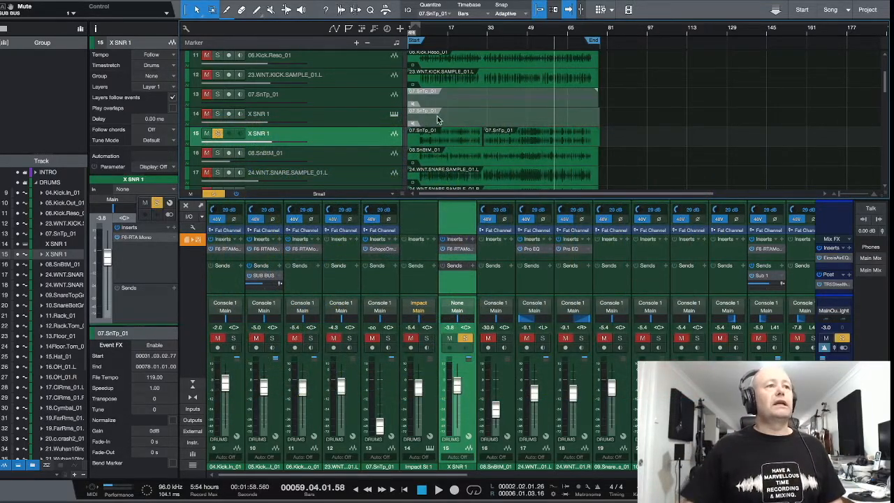
key("space")
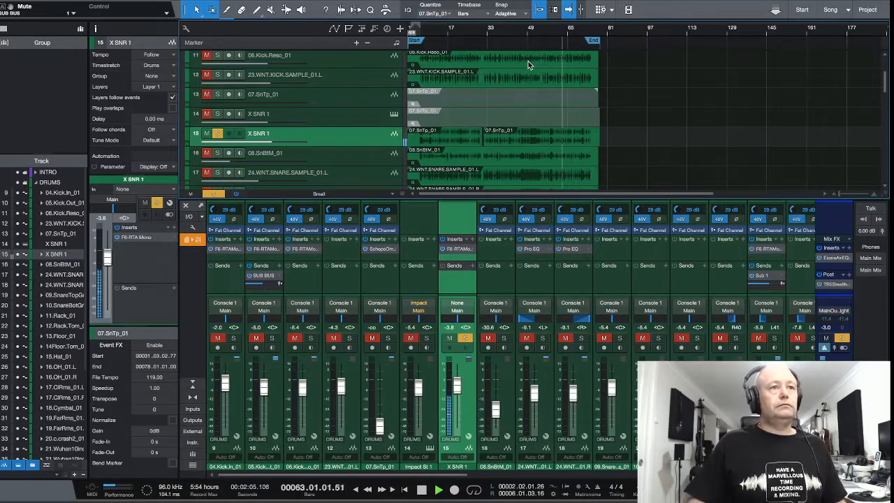
key("space")
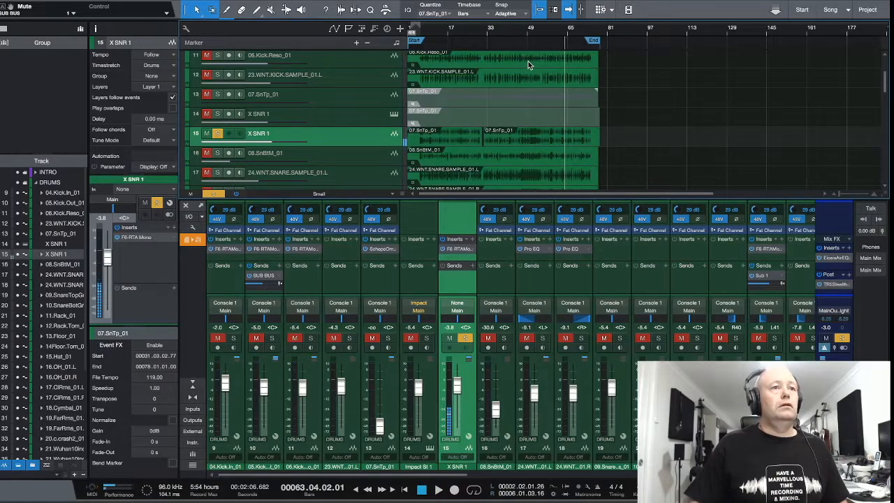
scroll(559, 32, "up", 10)
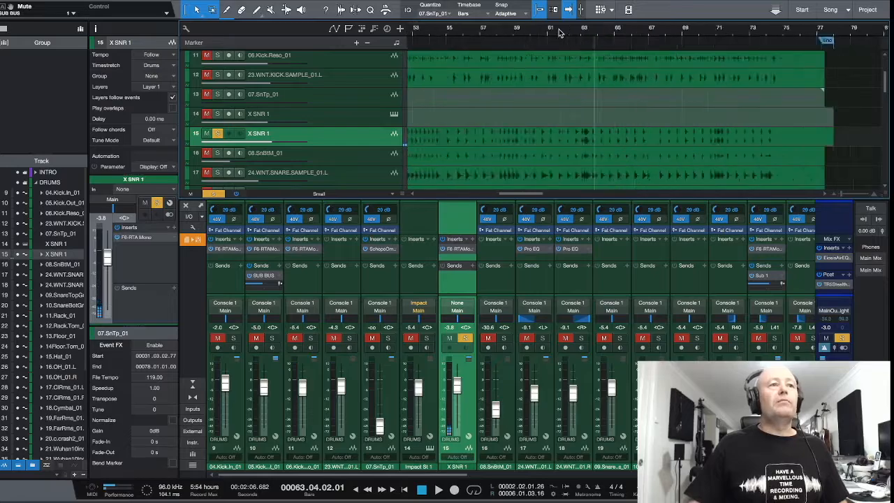
left_click(664, 33)
key("space")
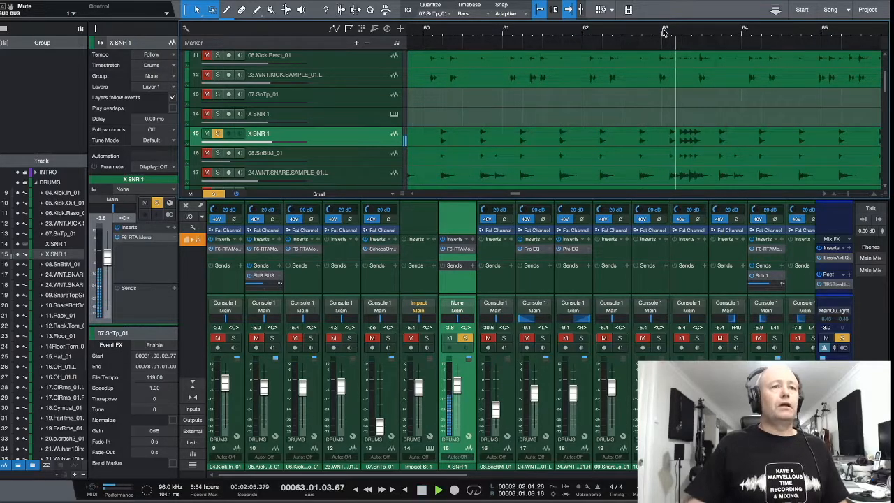
scroll(653, 33, "down", 3)
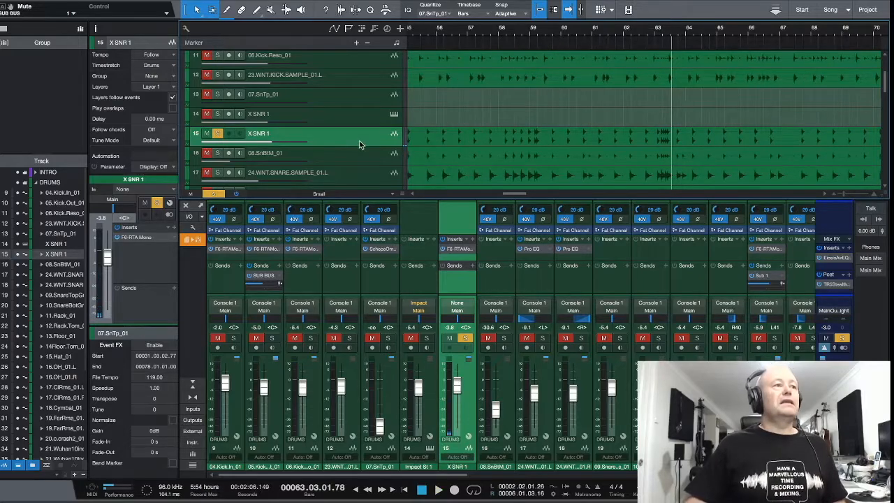
Step: Move the solo from X SNR 1 to 08.SnBtM_01 and audition it from bar 57
scroll(360, 144, "down", 3)
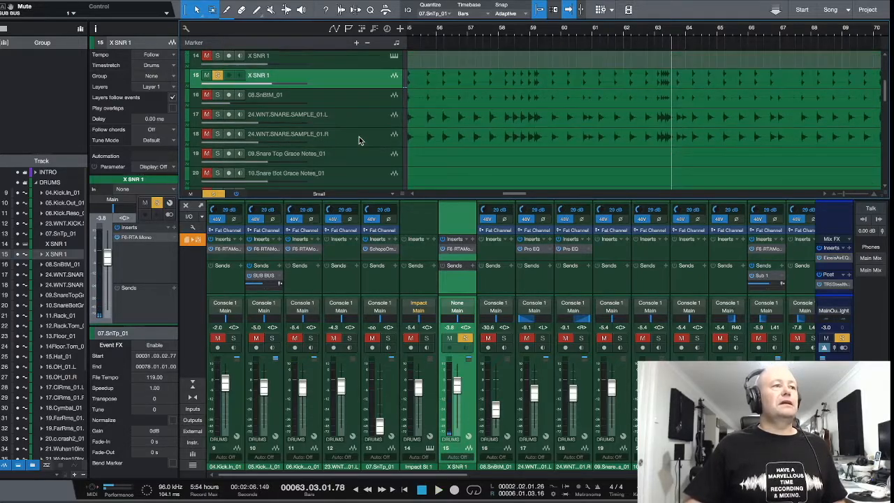
left_click(217, 75)
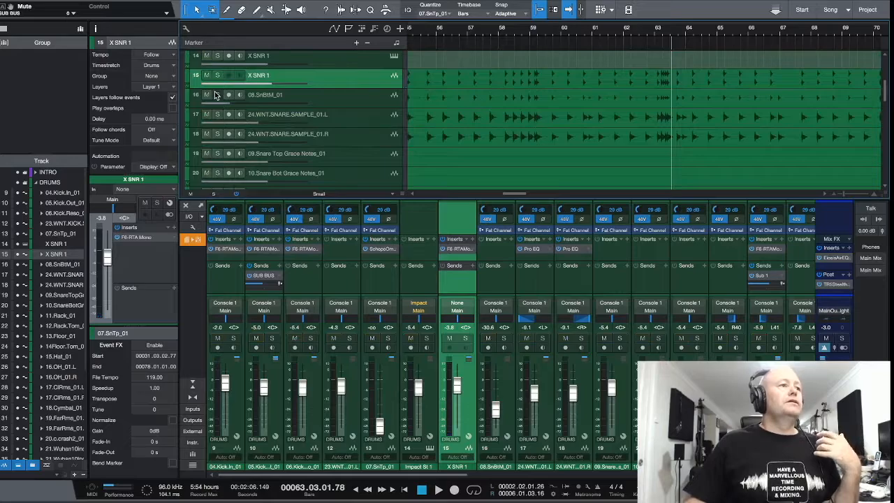
left_click(217, 94)
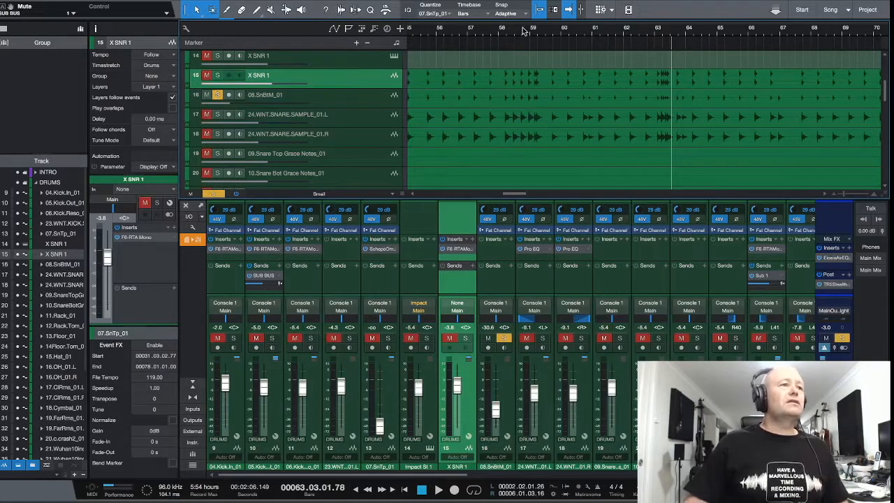
left_click(468, 31)
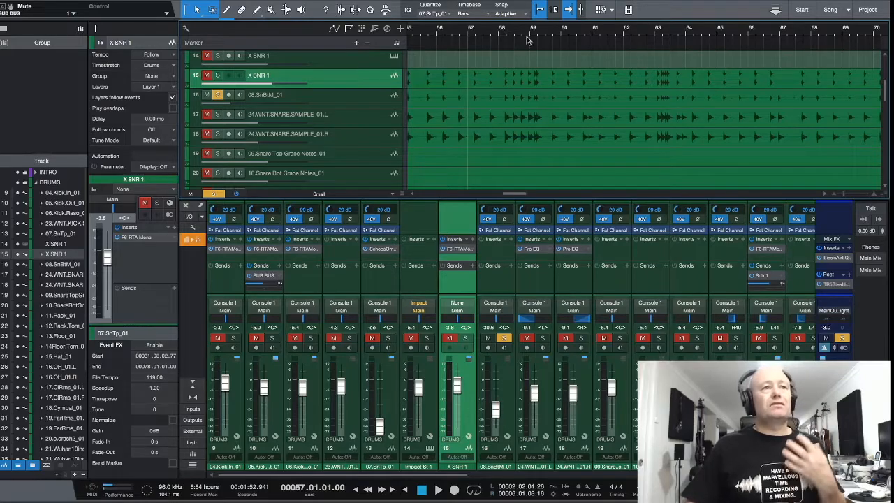
key("space")
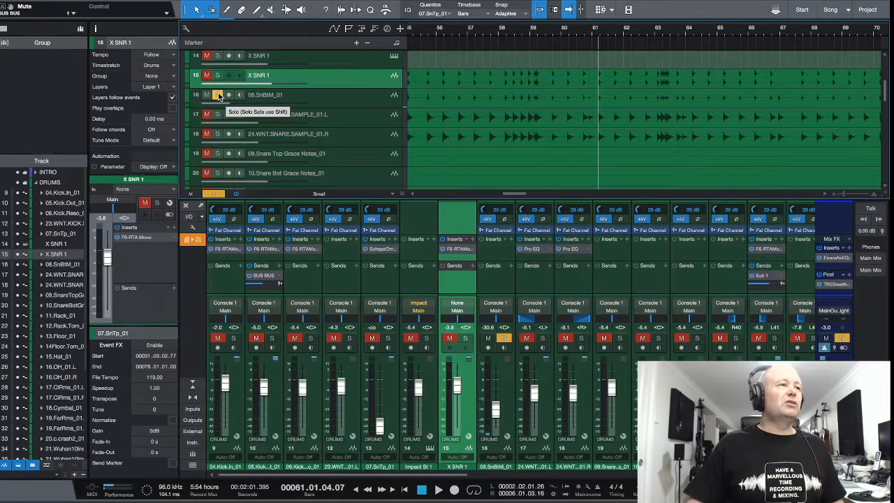
Step: Move the solo from 08.SnBtM_01 to the 24.WNT.SNARE.SAMPLE_01.L and .R tracks and audition the snare samples
left_click(219, 95)
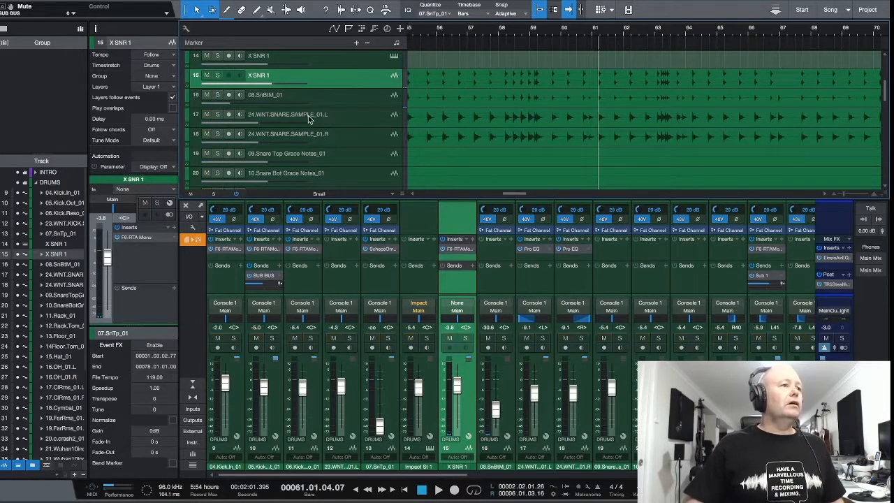
left_click(218, 114)
left_click(217, 134)
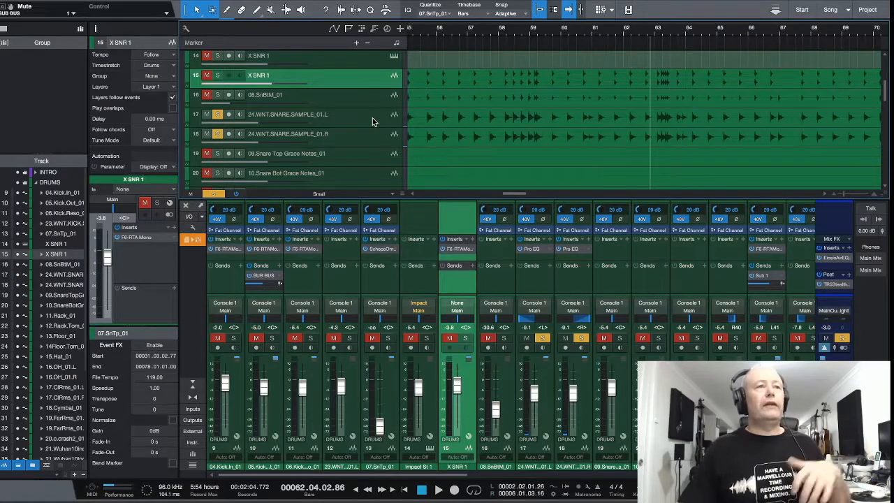
Step: Solo only X SNR 1 (track 15) and 08.SnBtM_01 and audition the two snares together from about bar 59
left_click(218, 74)
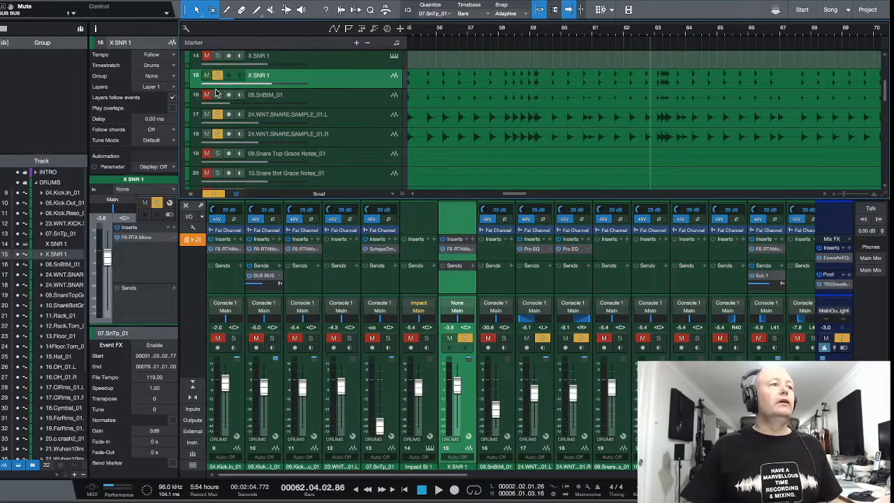
left_click(217, 94)
left_click(218, 114)
left_click(217, 134)
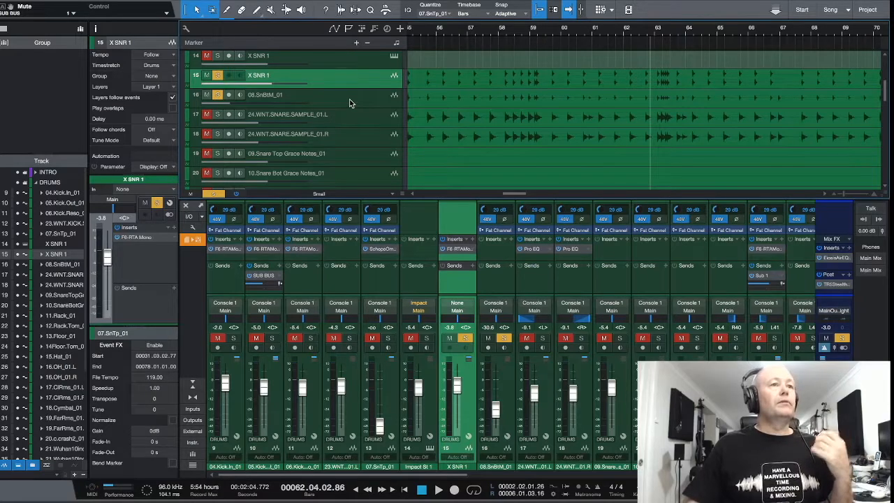
left_click(549, 29)
key("space")
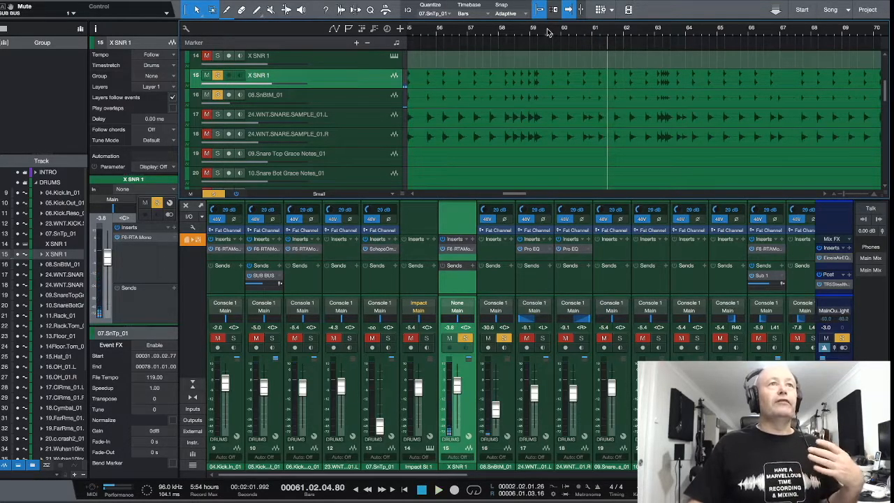
key("space")
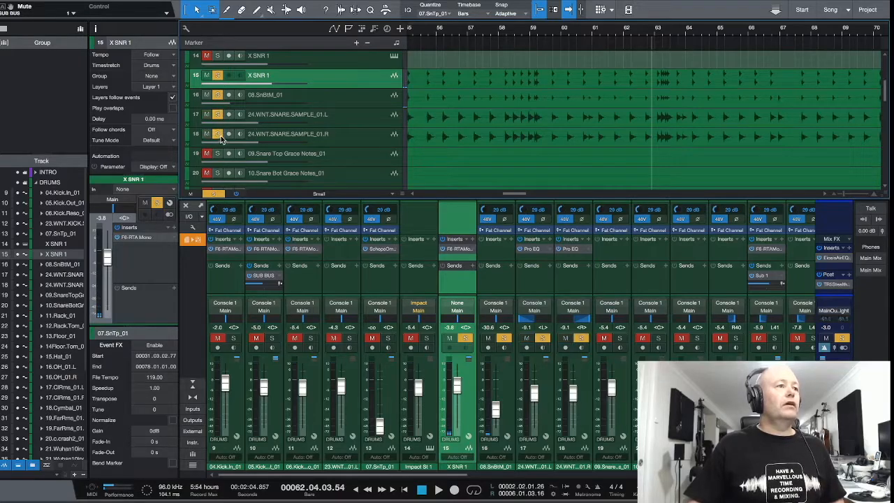
Step: Check the panning of the two 24.WNT.SNARE.SAMPLE_01 tracks and audition all four soloed snare tracks from about bar 47
left_click(338, 117)
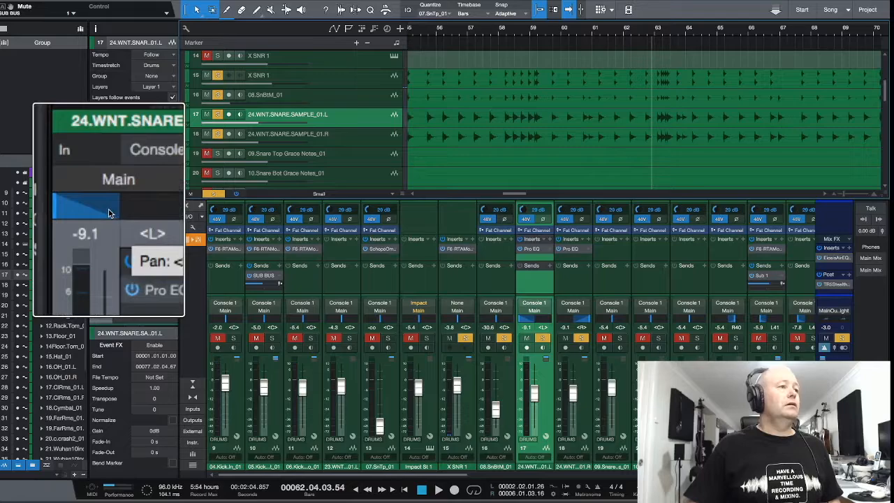
key("Down")
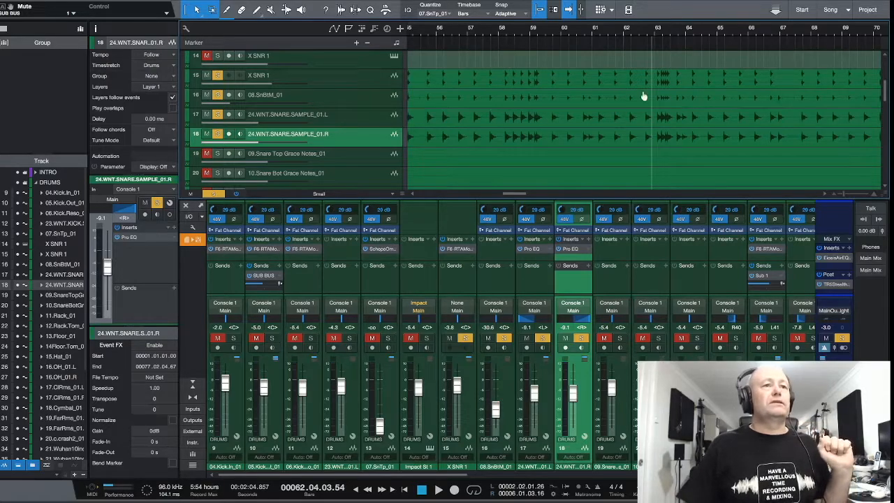
scroll(600, 94, "left", 5)
left_click(424, 29)
key("space")
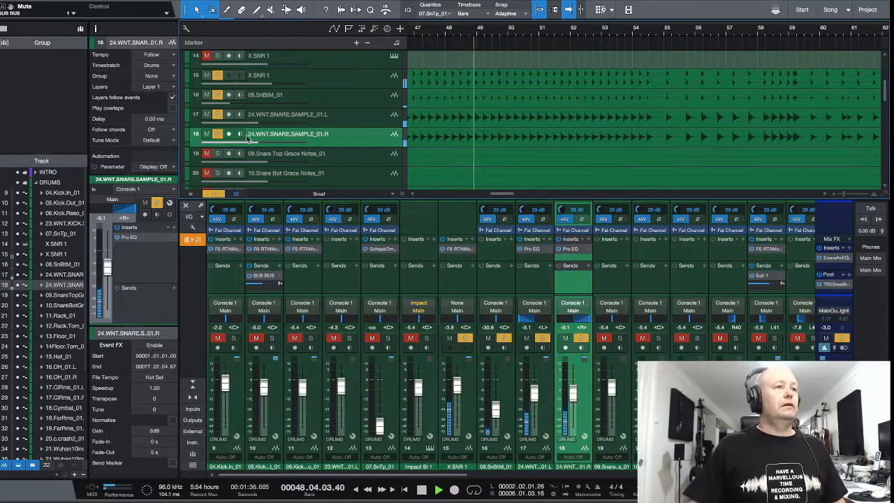
Step: Compare the snare blend without and with both 24.WNT.SNARE.SAMPLE_01 tracks by toggling their solos during playback
left_click(217, 134)
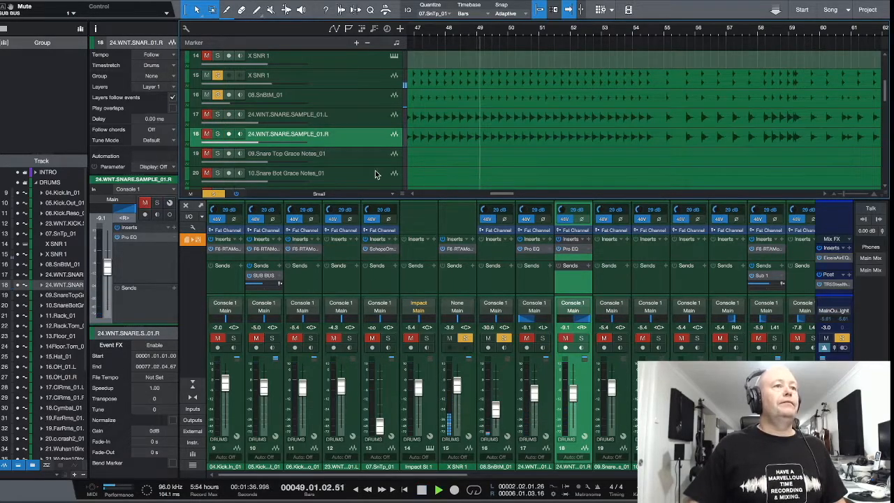
left_click(217, 115)
left_click(217, 134)
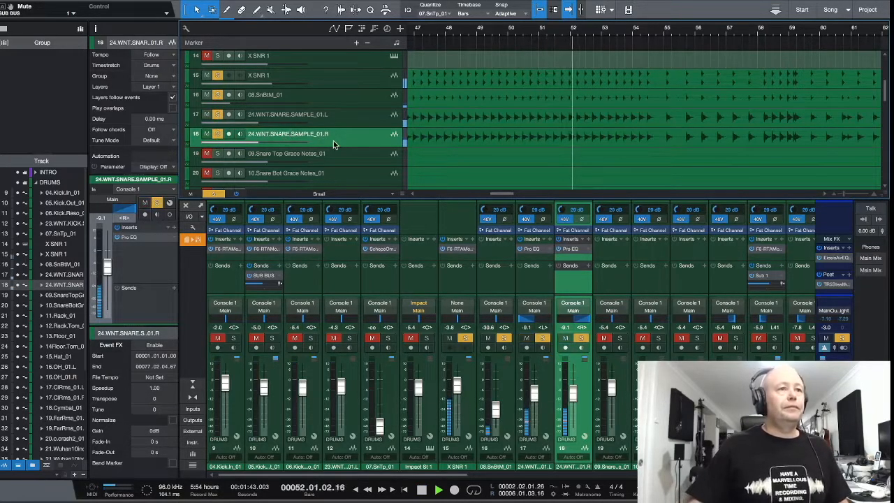
Step: Take X SNR 1 and 08.SnBtM_01 out of solo and audition just the left and right snare samples
left_click(217, 75)
left_click(217, 95)
left_click(217, 115)
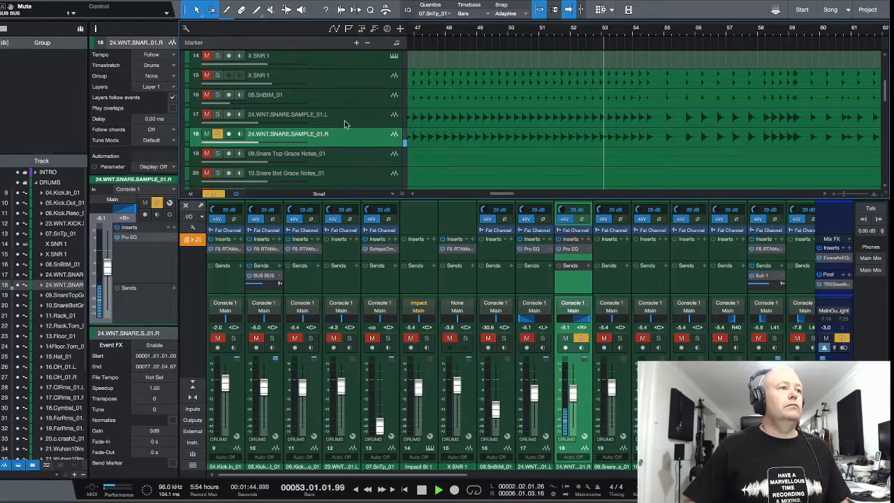
left_click(217, 114)
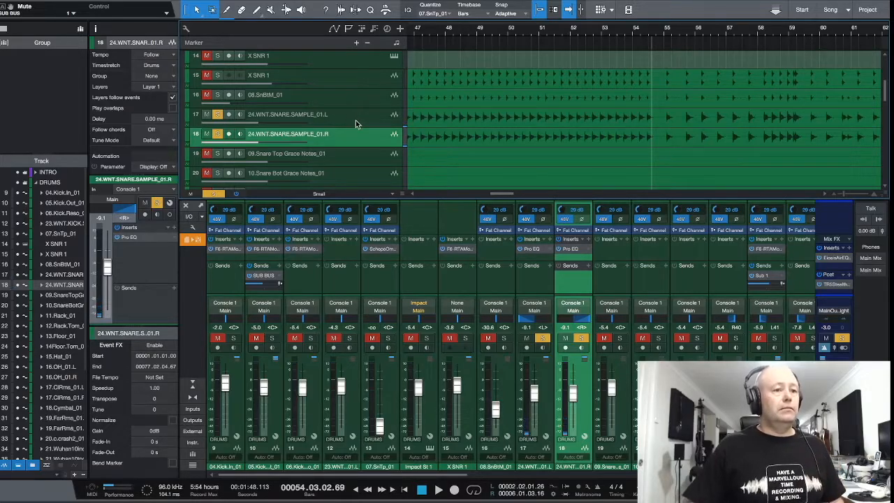
Step: Review the Pro EQ settings on 24.WNT.SNARE.SAMPLE_01.L, including the low cut and HMF boost, closing its window when done
left_click(532, 249)
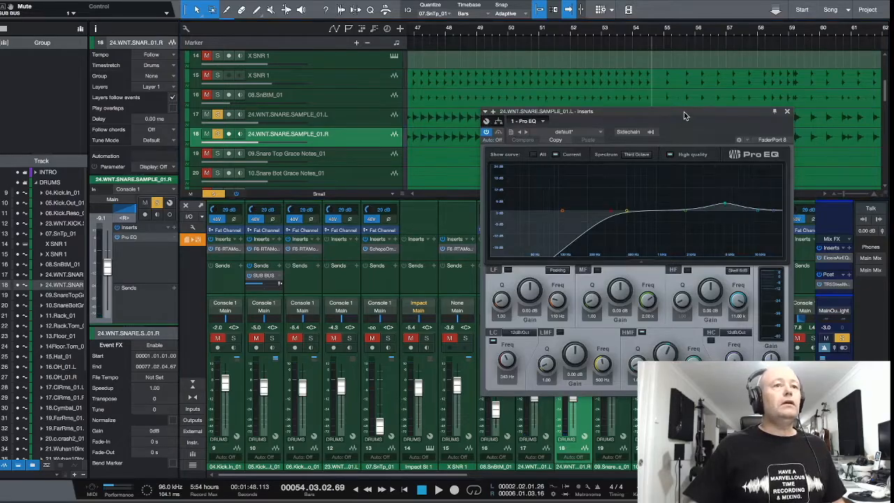
left_click_drag(684, 116, 528, 124)
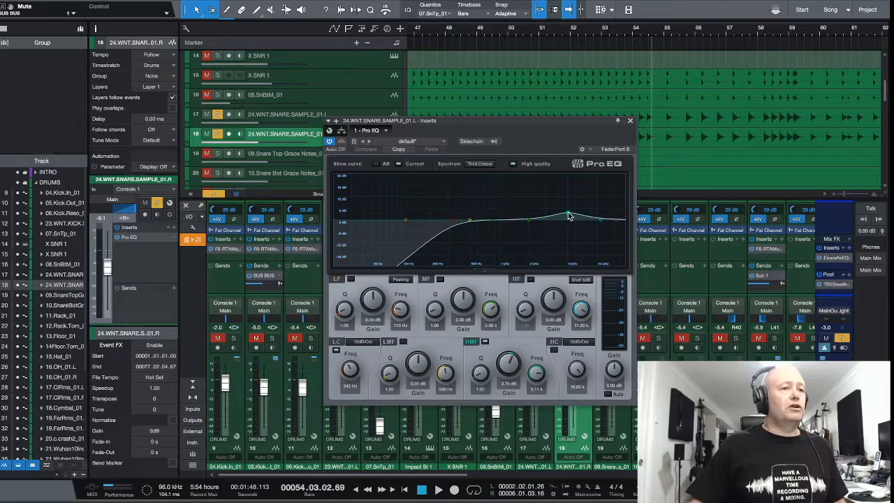
left_click(630, 122)
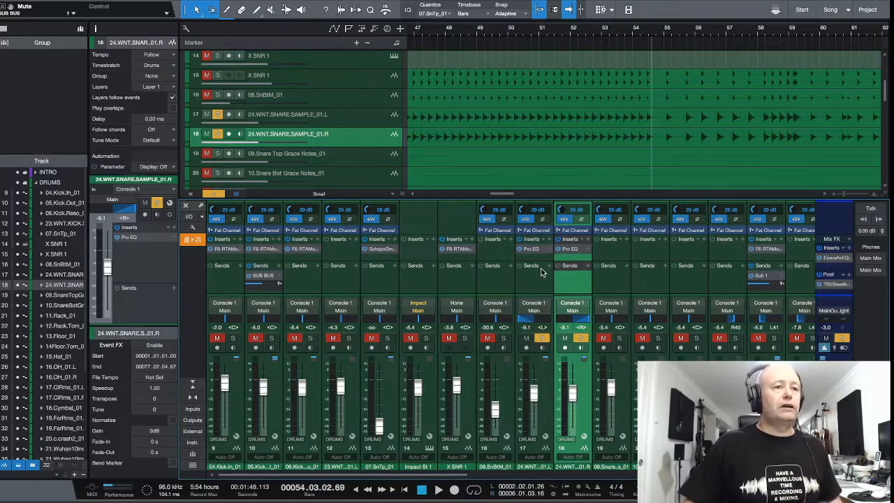
Step: Play from about bar 46, comparing X SNR 1 and 08.SnBtM_01 alone, the blend without X SNR 1, and all four snares
left_click(217, 75)
left_click(217, 94)
scroll(439, 41, "left", 1)
left_click(432, 31)
key("space")
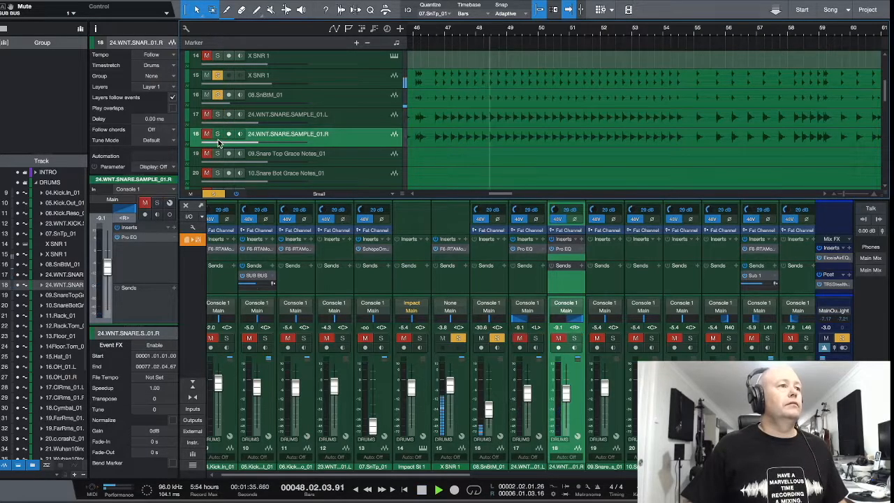
left_click(217, 75)
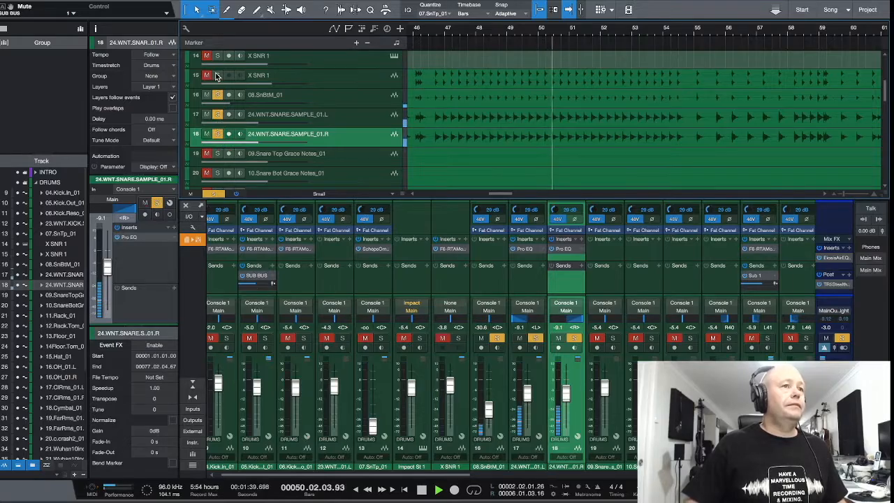
left_click(217, 75)
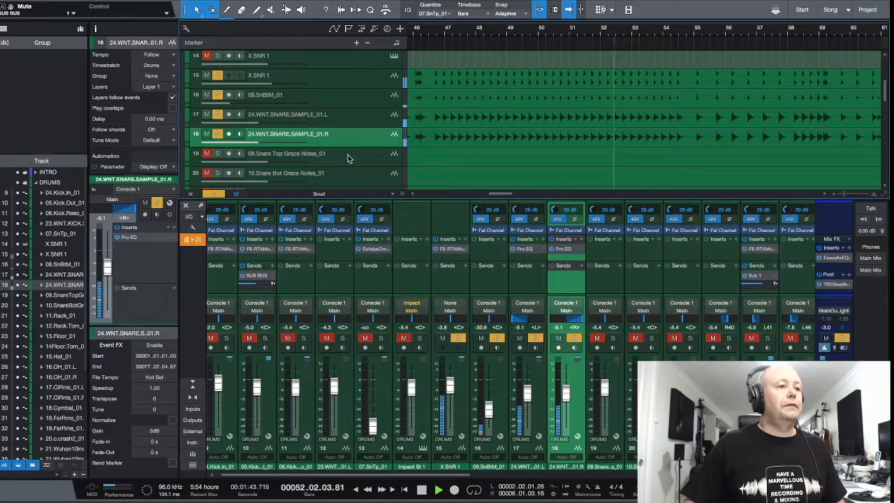
Step: Clear the snare solos with the track folders collapsed and audition the DRUMS bus in solo together with the SUB BUS
key("ctrl+shift+s")
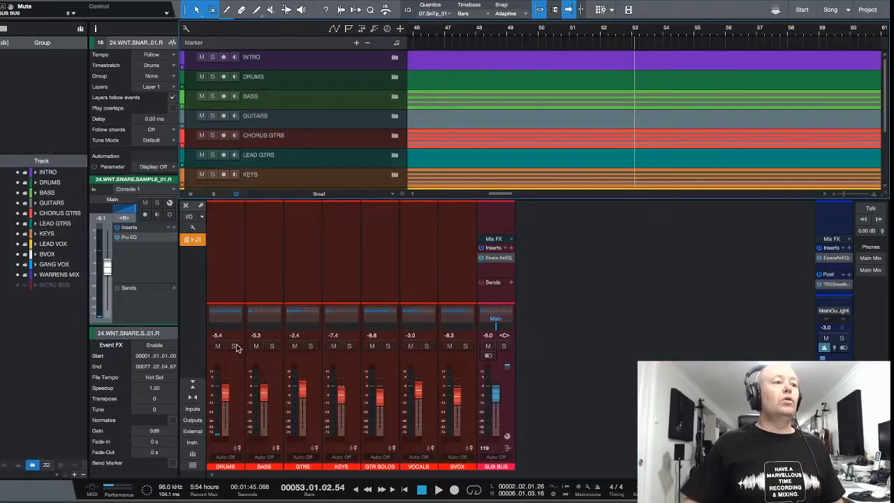
left_click(235, 346)
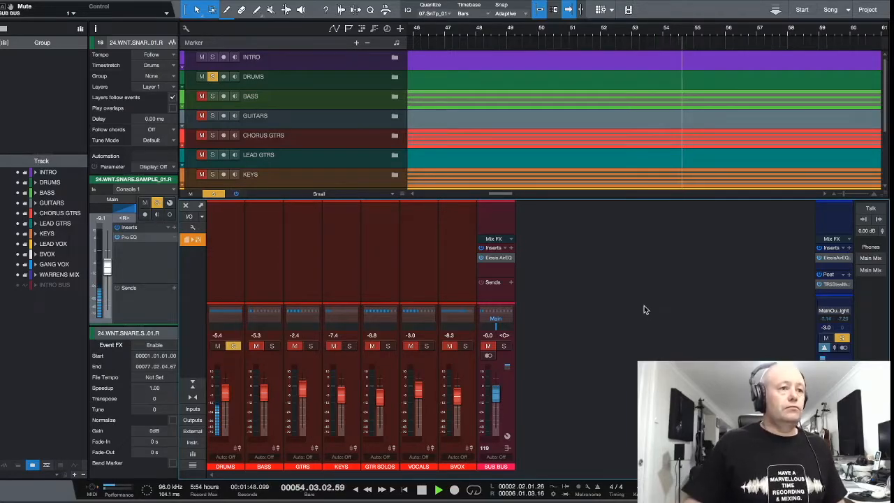
left_click(488, 347)
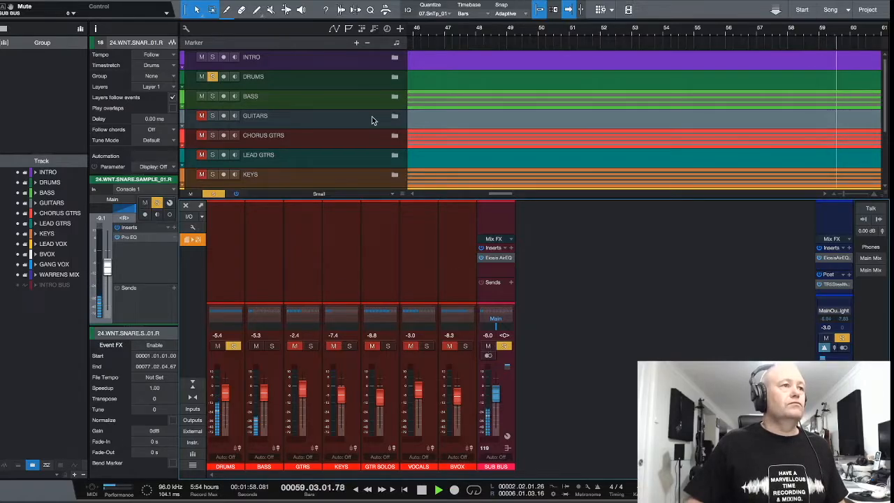
Step: Expand the BASS folder to reach the bass track that feeds the SUB BUS
left_click(395, 97)
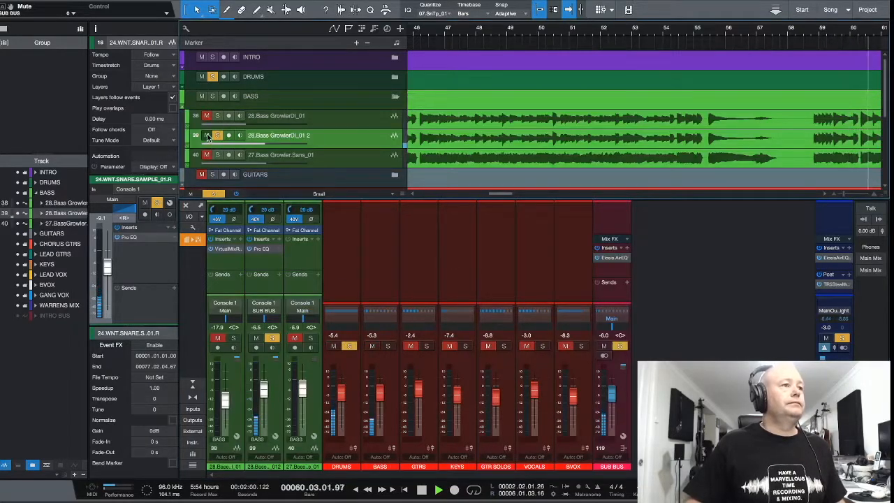